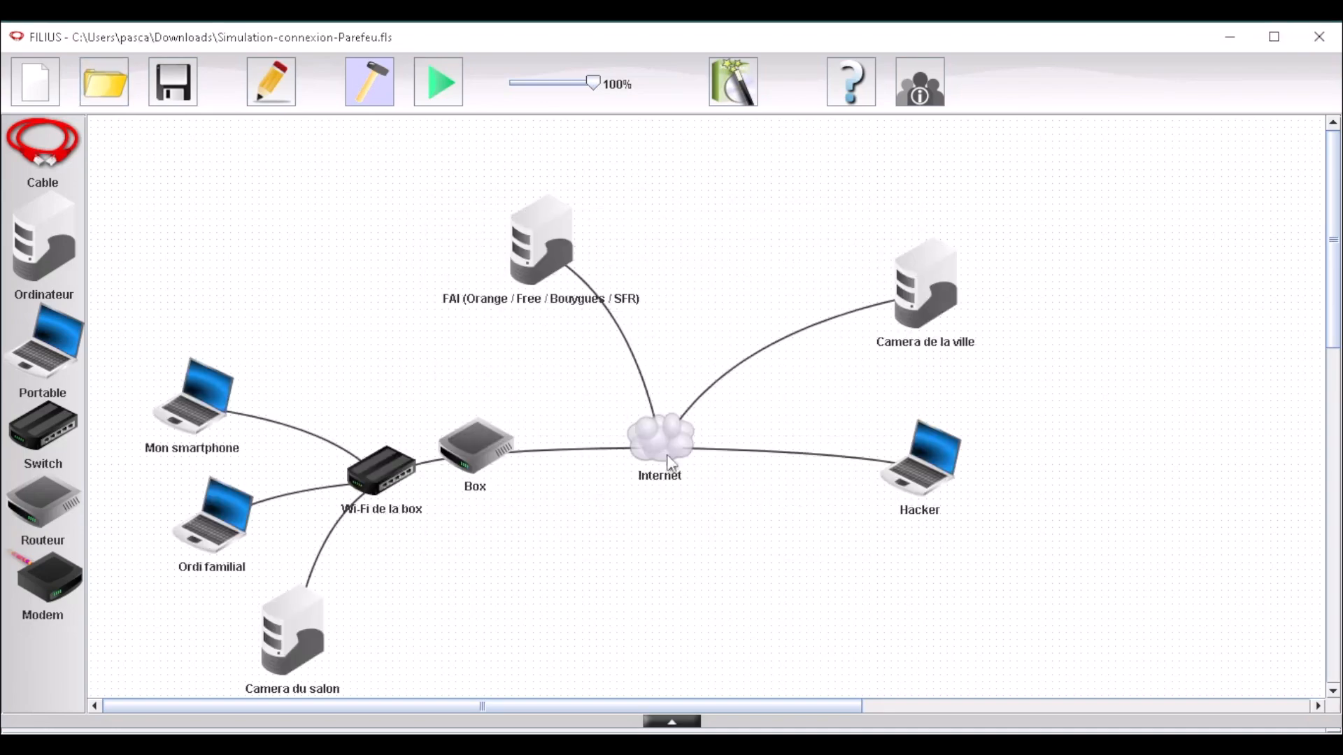
- Slightly reposition Internet, Box, Mon smartphone, Ordi familial, Camera du salon and Wi-Fi de la box in the network diagram
{"action": "left_click_drag", "start_coordinate": [663, 439], "coordinate": [675, 429]}
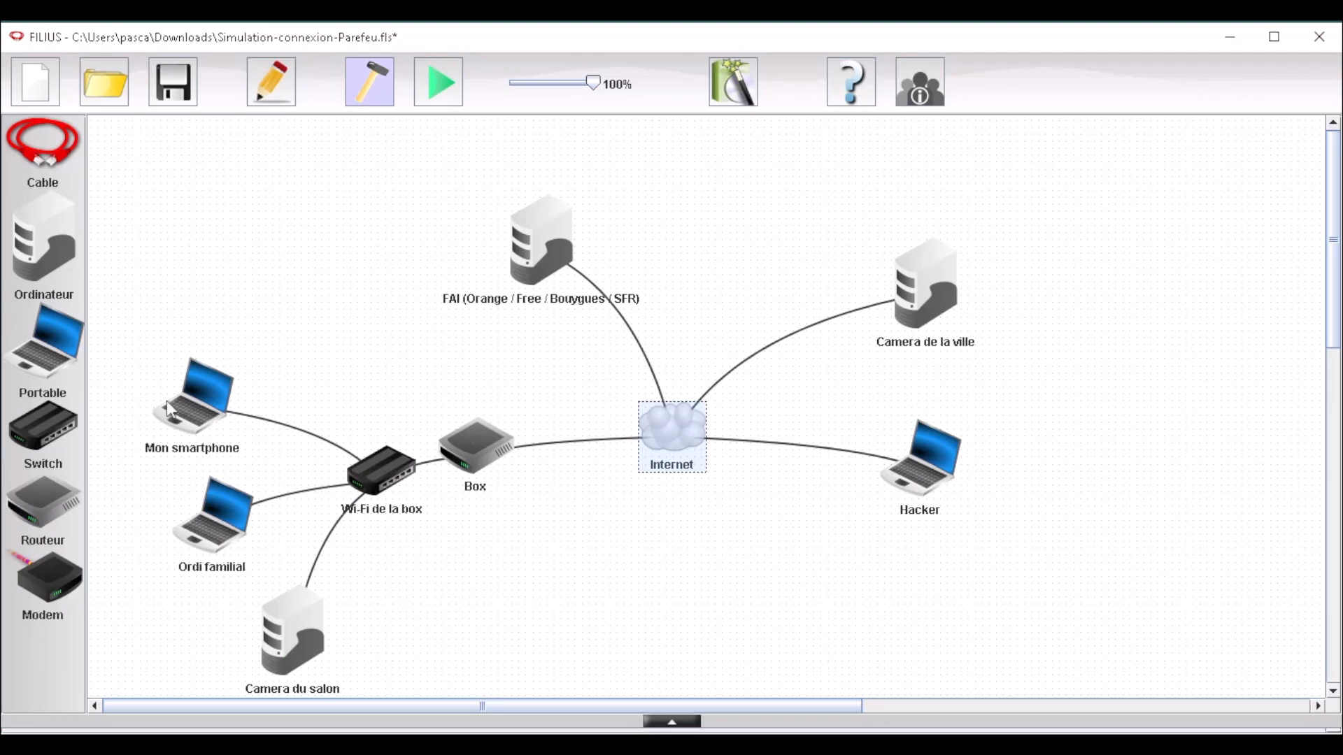
{"action": "mouse_move", "coordinate": [480, 452]}
{"action": "left_mouse_down"}
{"action": "mouse_move", "coordinate": [503, 442]}
{"action": "mouse_move", "coordinate": [484, 447]}
{"action": "left_mouse_up"}
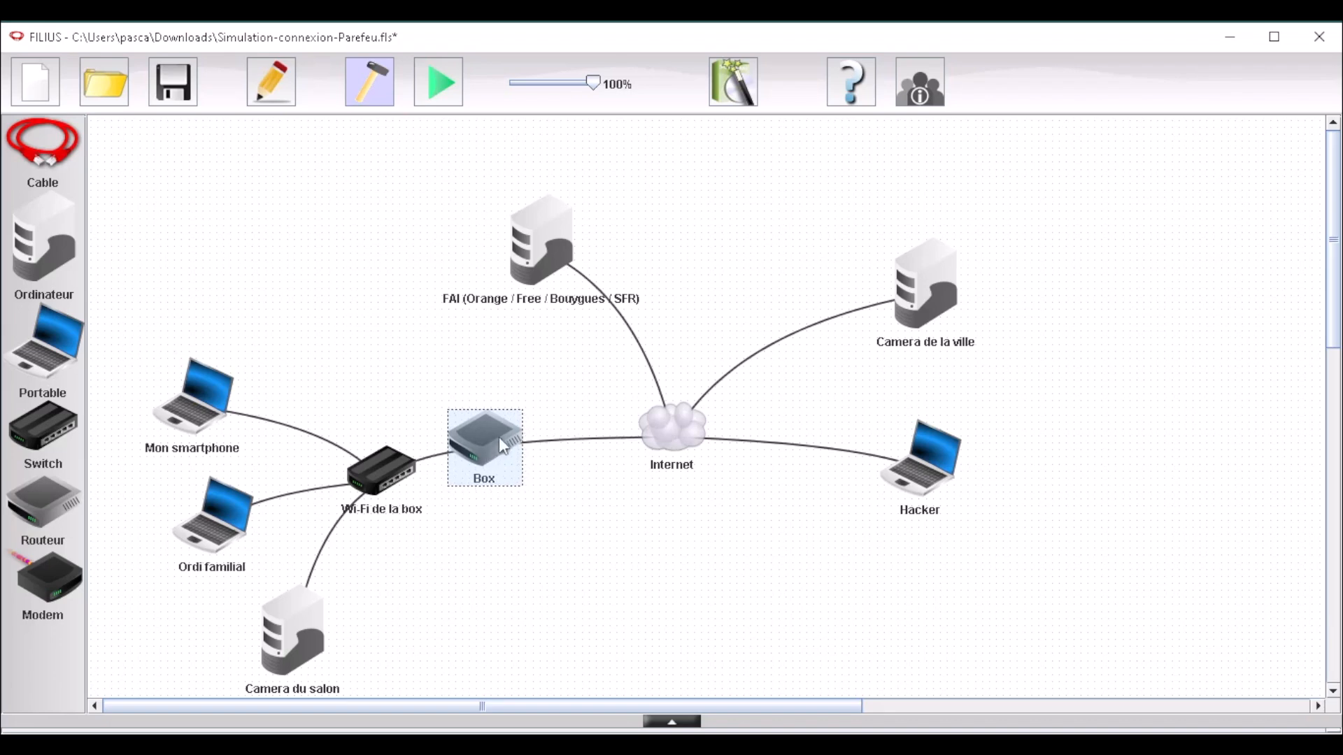
{"action": "mouse_move", "coordinate": [207, 410]}
{"action": "left_mouse_down"}
{"action": "mouse_move", "coordinate": [217, 361]}
{"action": "mouse_move", "coordinate": [218, 404]}
{"action": "mouse_move", "coordinate": [188, 415]}
{"action": "left_mouse_up"}
{"action": "mouse_move", "coordinate": [219, 530]}
{"action": "left_mouse_down"}
{"action": "mouse_move", "coordinate": [182, 544]}
{"action": "mouse_move", "coordinate": [194, 525]}
{"action": "mouse_move", "coordinate": [204, 534]}
{"action": "left_mouse_up"}
{"action": "left_click_drag", "start_coordinate": [296, 643], "coordinate": [309, 618]}
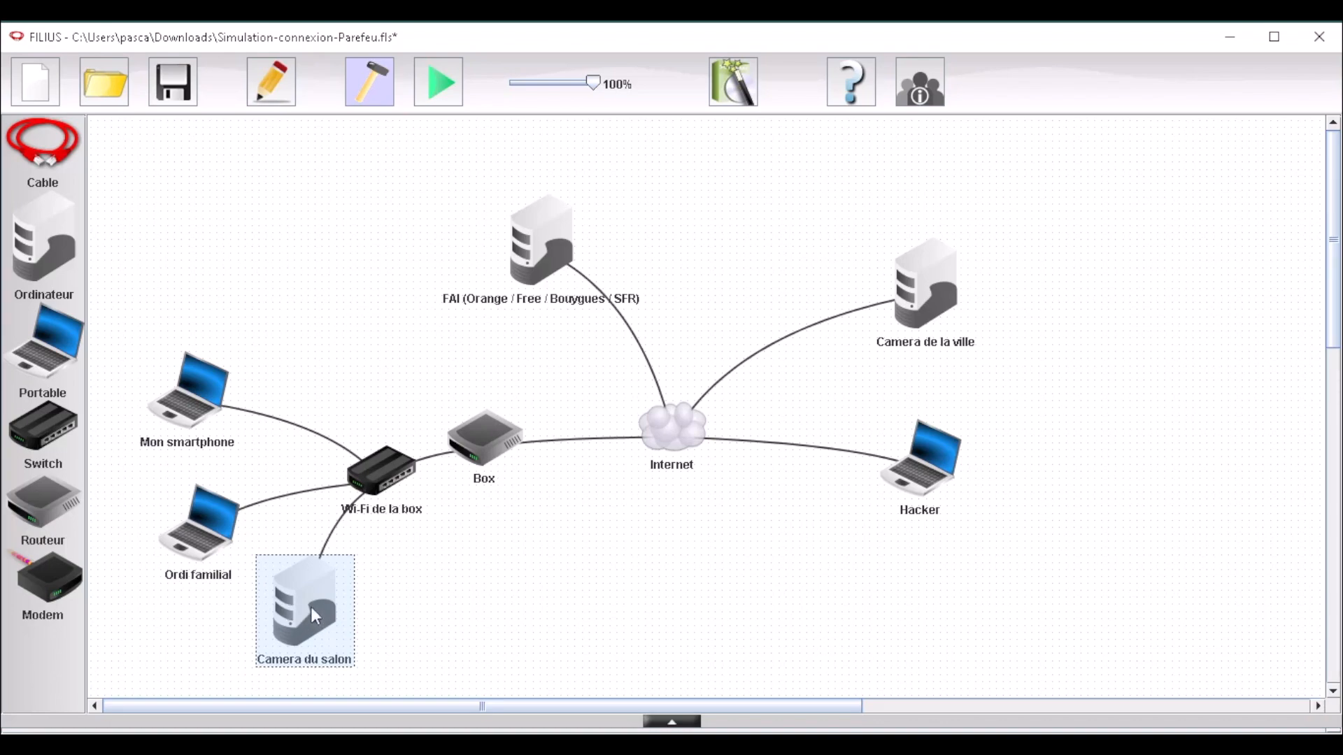
{"action": "mouse_move", "coordinate": [391, 483]}
{"action": "left_mouse_down"}
{"action": "mouse_move", "coordinate": [409, 544]}
{"action": "mouse_move", "coordinate": [376, 467]}
{"action": "mouse_move", "coordinate": [384, 490]}
{"action": "mouse_move", "coordinate": [399, 467]}
{"action": "left_mouse_up"}
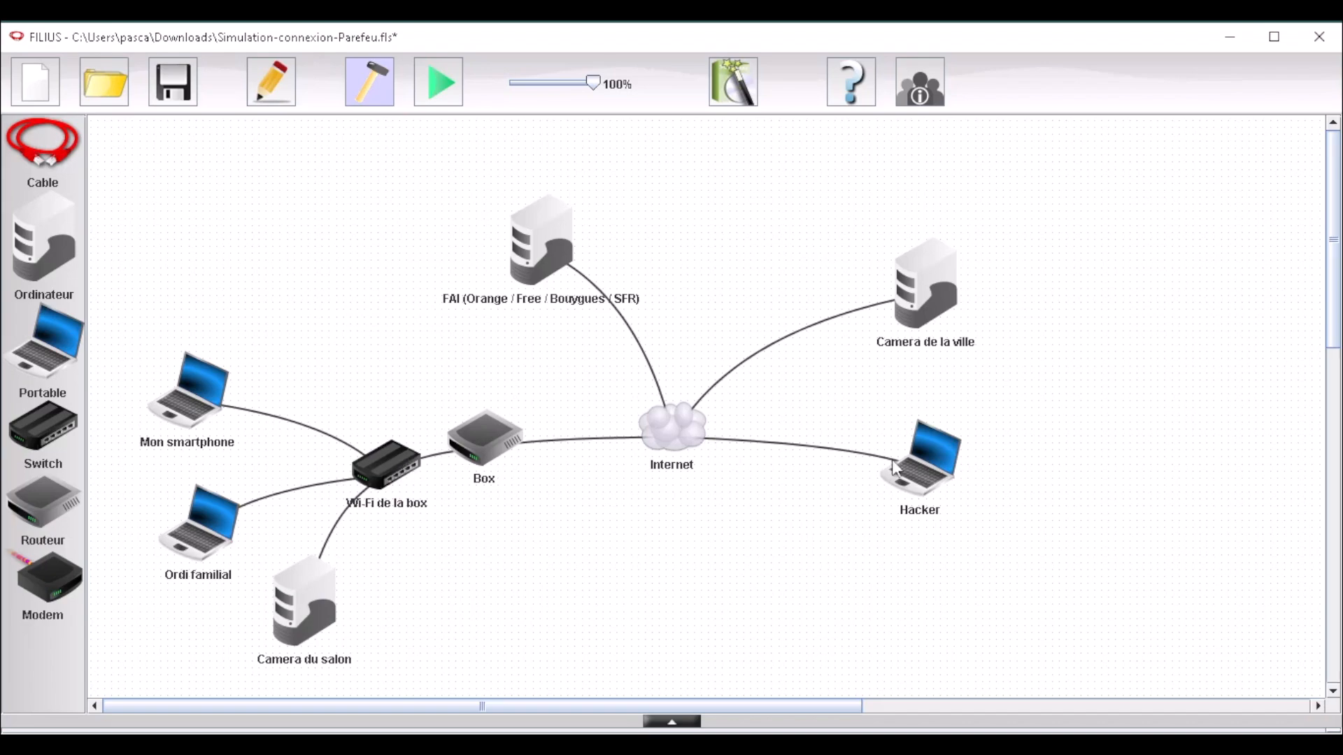
- Move the Hacker laptop lower and slightly reposition the Camera de la ville and FAI servers
{"action": "left_click_drag", "start_coordinate": [916, 459], "coordinate": [918, 518]}
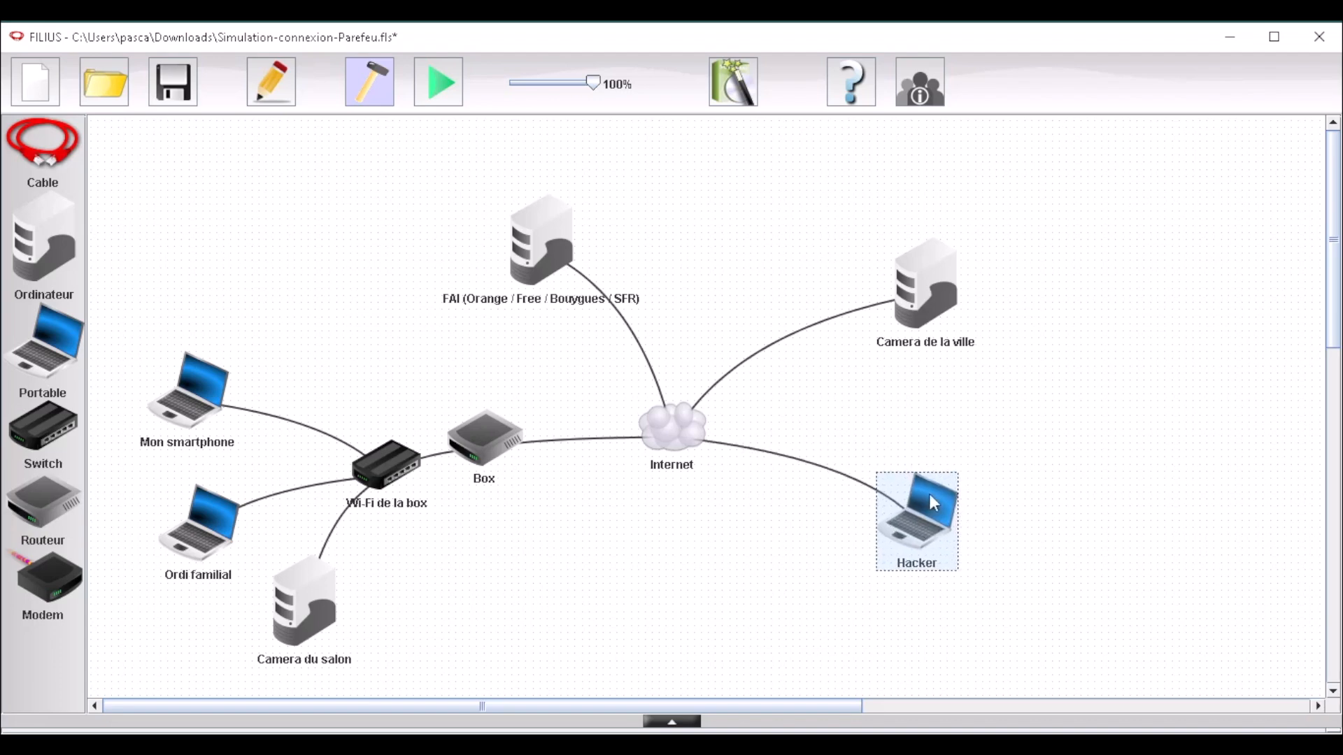
{"action": "mouse_move", "coordinate": [922, 293]}
{"action": "left_mouse_down"}
{"action": "mouse_move", "coordinate": [922, 345]}
{"action": "mouse_move", "coordinate": [914, 314]}
{"action": "mouse_move", "coordinate": [926, 314]}
{"action": "mouse_move", "coordinate": [897, 289]}
{"action": "mouse_move", "coordinate": [909, 285]}
{"action": "left_mouse_up"}
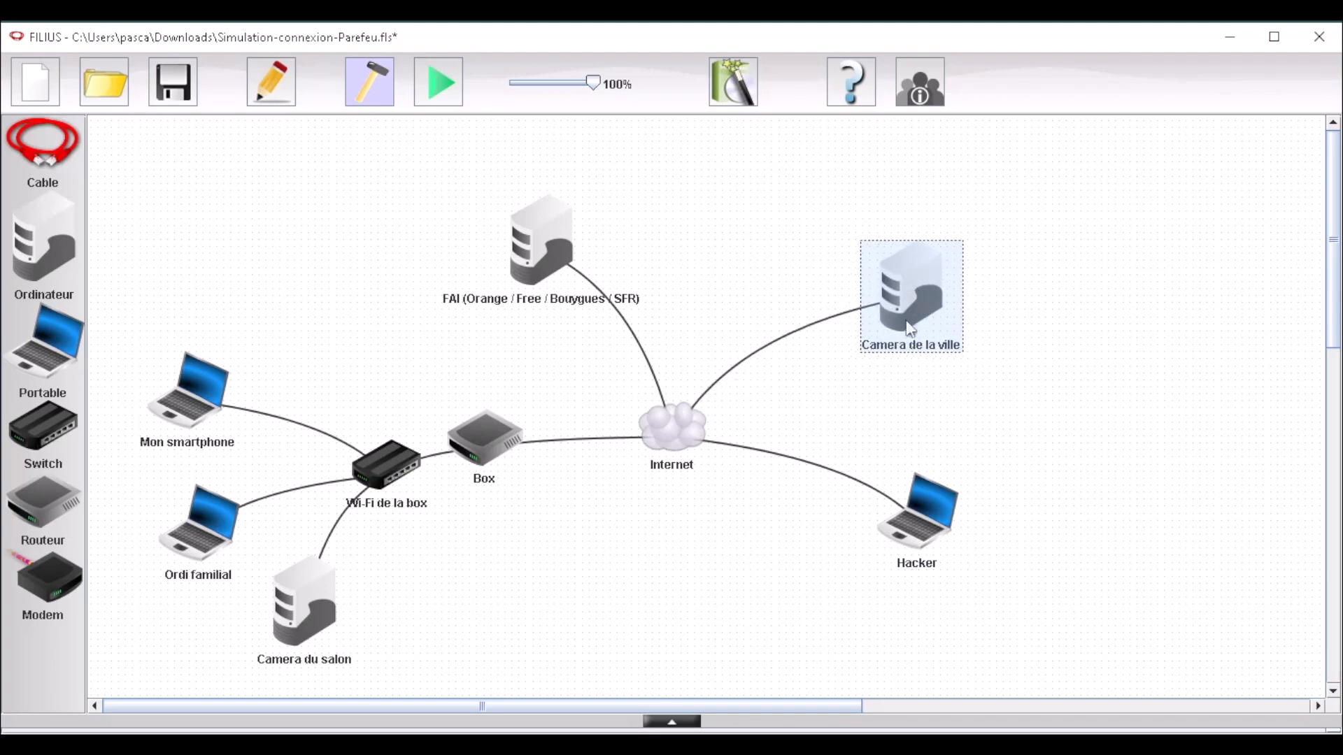
{"action": "mouse_move", "coordinate": [533, 262]}
{"action": "left_mouse_down"}
{"action": "mouse_move", "coordinate": [564, 228]}
{"action": "mouse_move", "coordinate": [546, 270]}
{"action": "left_mouse_up"}
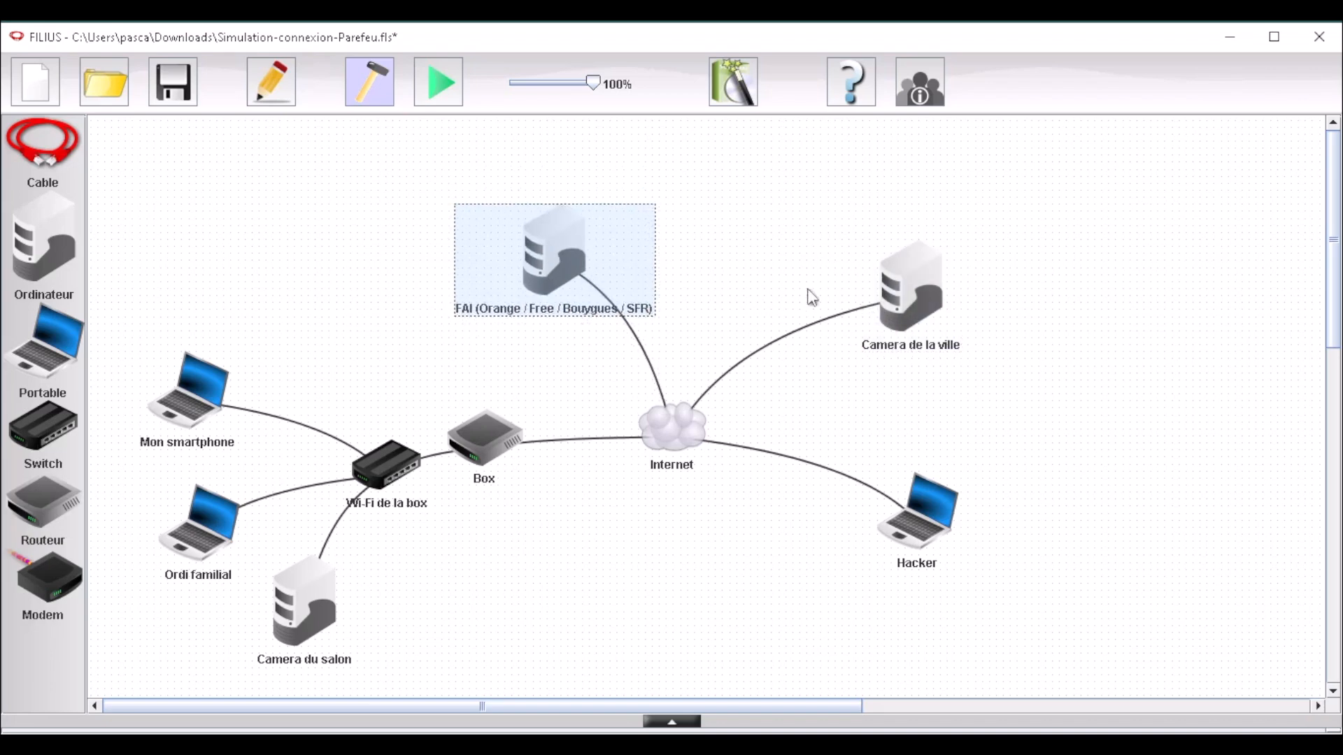
{"action": "left_click", "coordinate": [543, 551]}
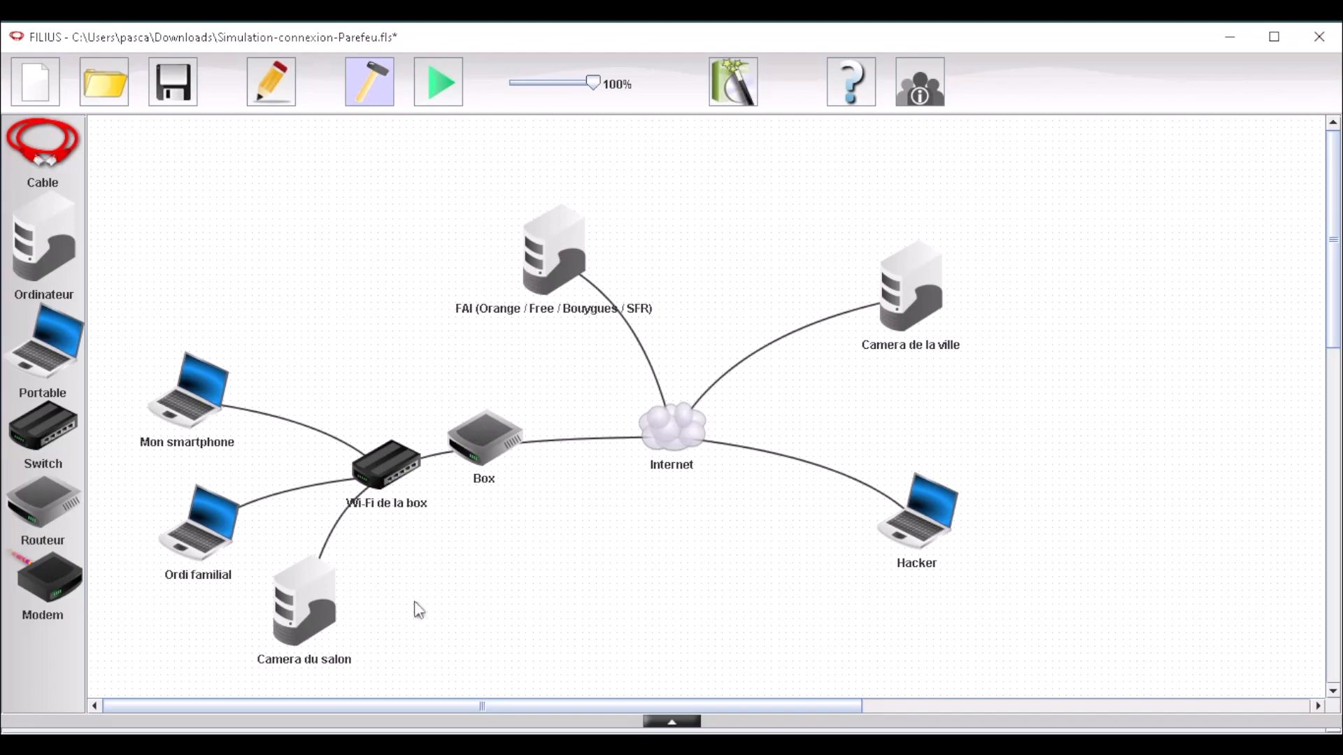
- Check the IP settings of Camera du salon and Mon smartphone, shifting the smartphone slightly toward the Wi-Fi switch
{"action": "double_click", "coordinate": [320, 606]}
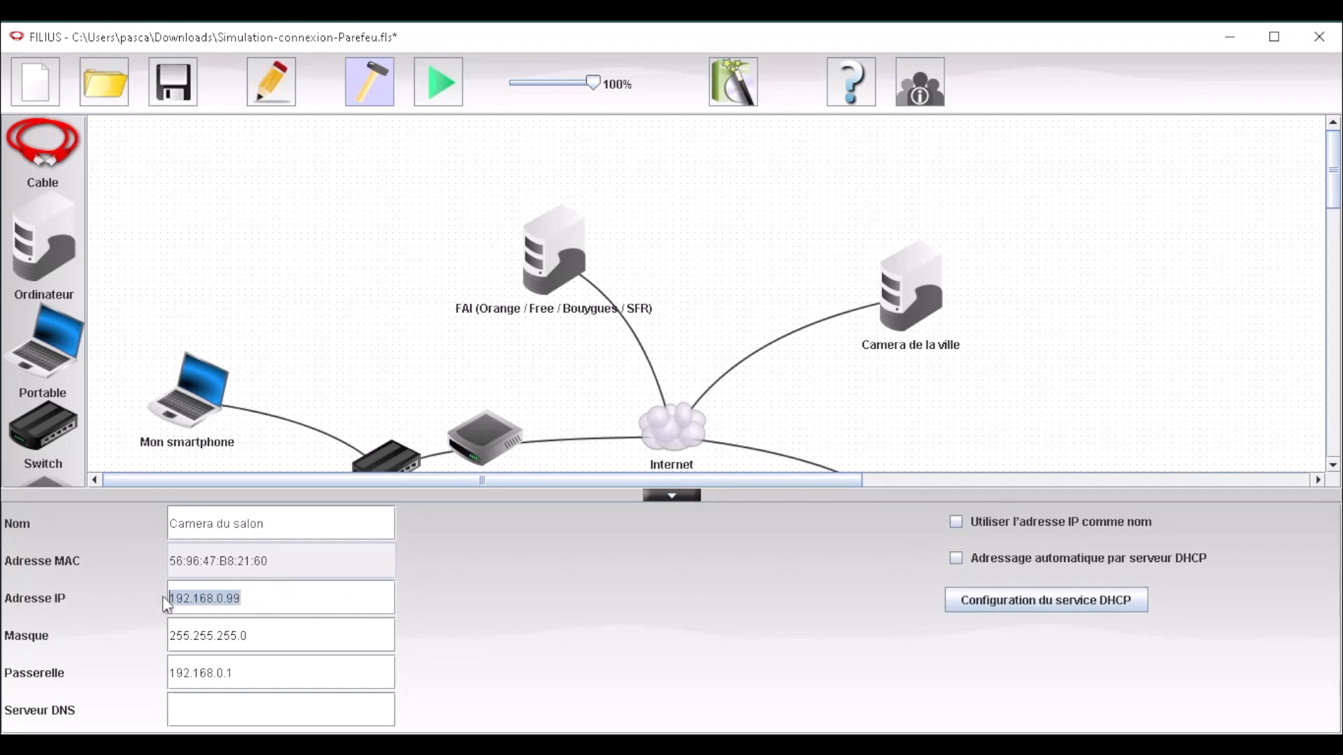
{"action": "left_click", "coordinate": [304, 385]}
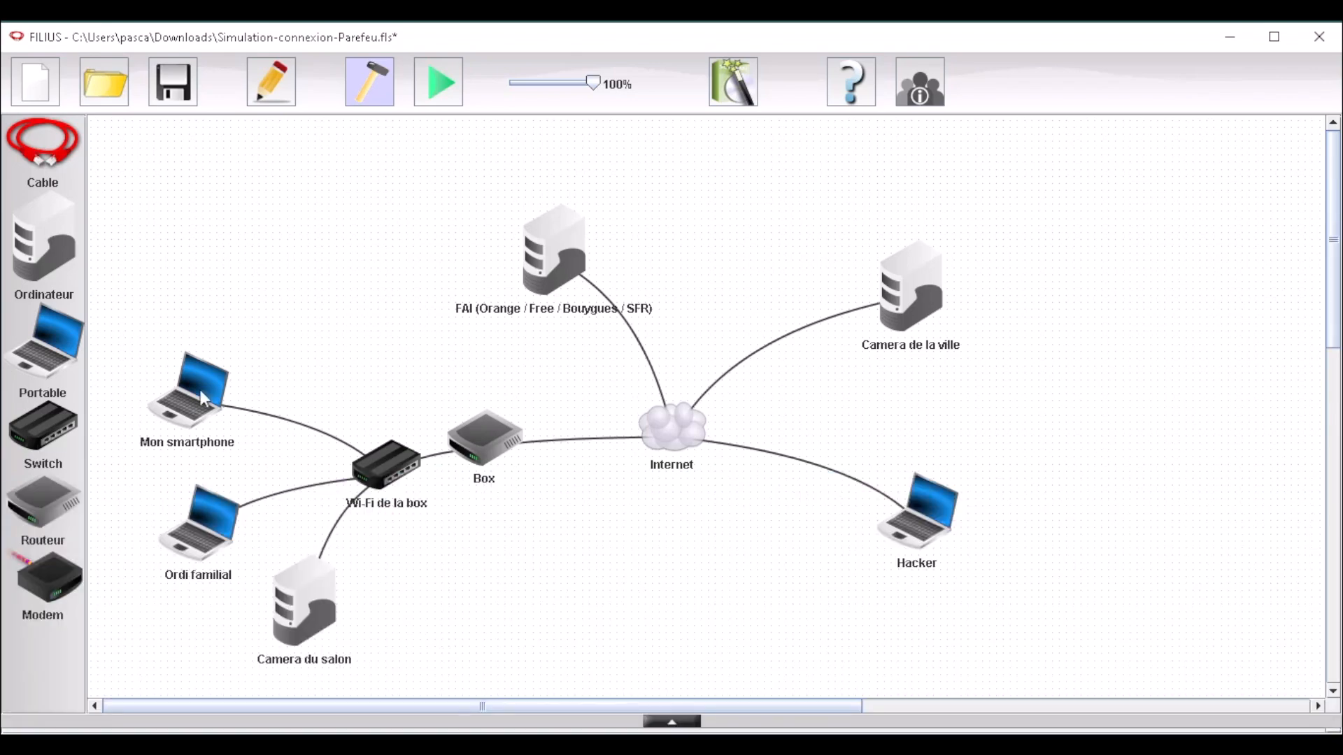
{"action": "left_click", "coordinate": [212, 400]}
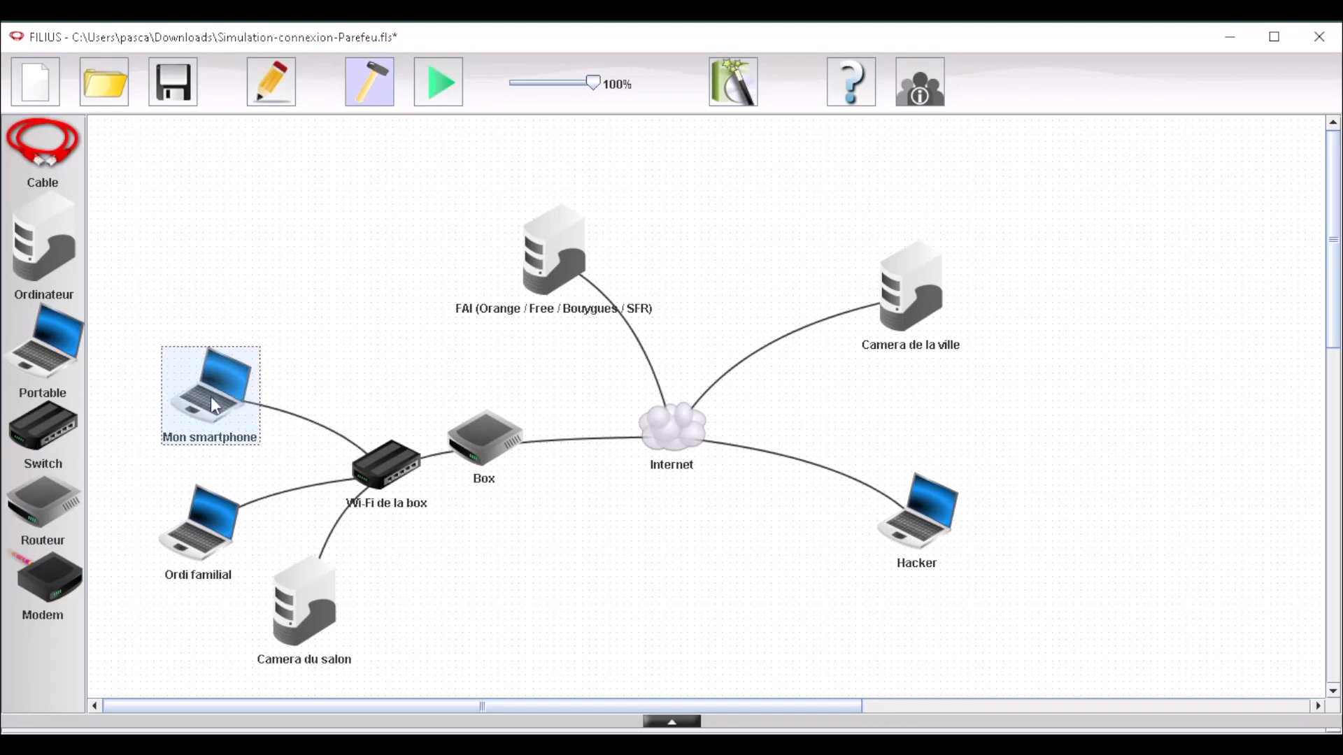
{"action": "double_click", "coordinate": [211, 397]}
{"action": "left_click", "coordinate": [293, 347]}
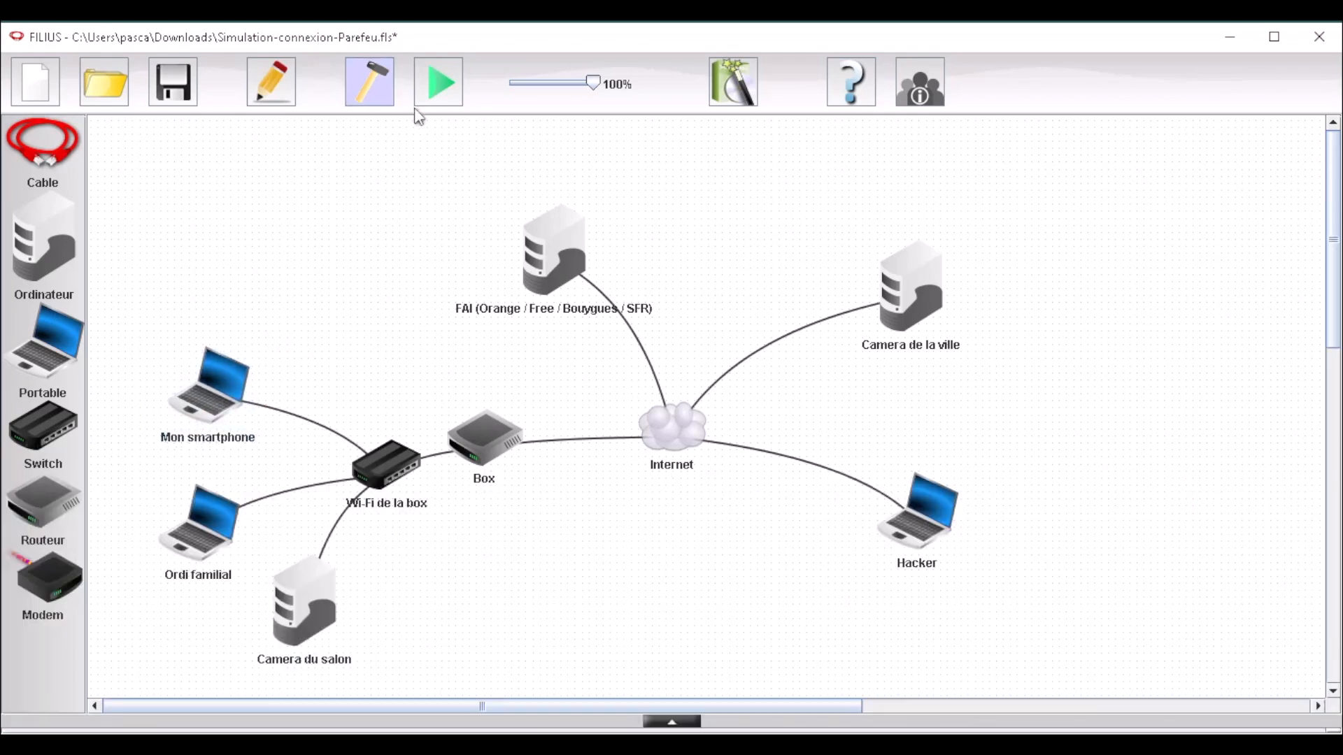
- Start the simulation and open the web browser on Mon smartphone, keeping its window clear of the home network
{"action": "left_click", "coordinate": [445, 85]}
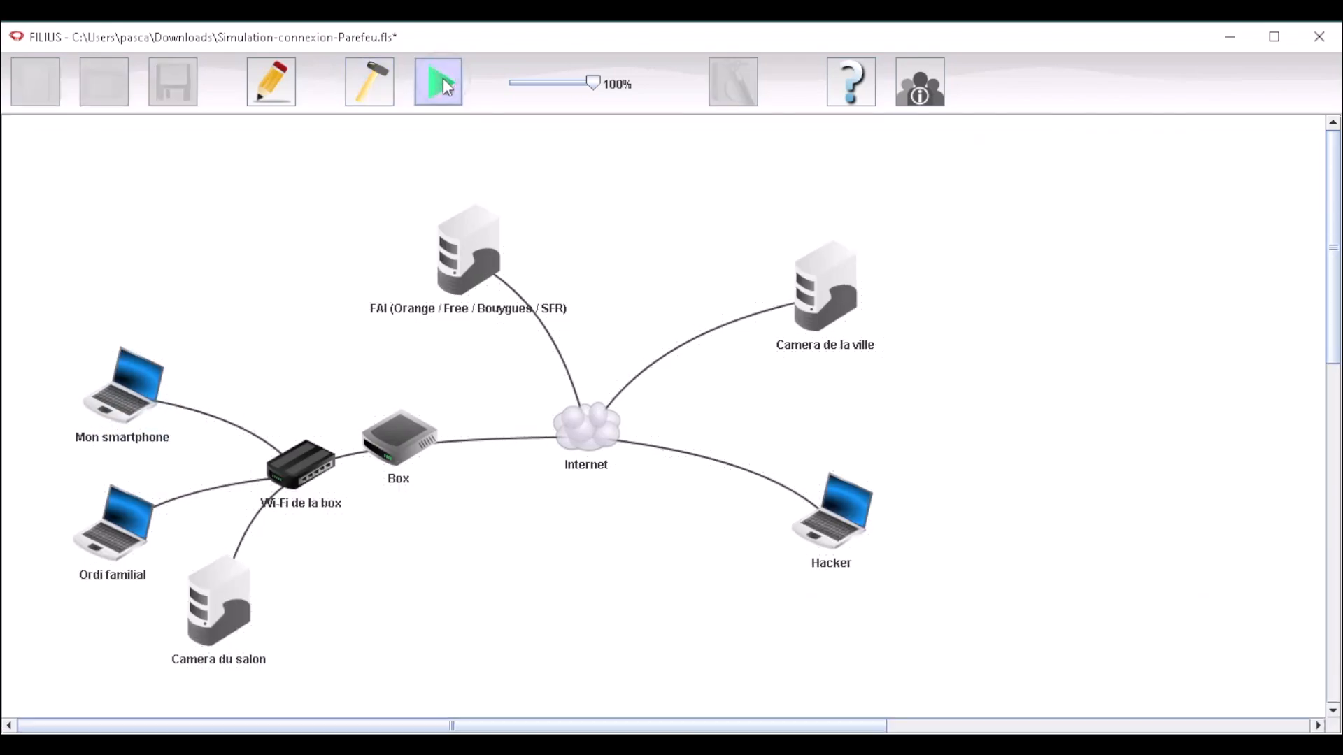
{"action": "left_click", "coordinate": [123, 408]}
{"action": "left_click_drag", "start_coordinate": [299, 41], "coordinate": [855, 255]}
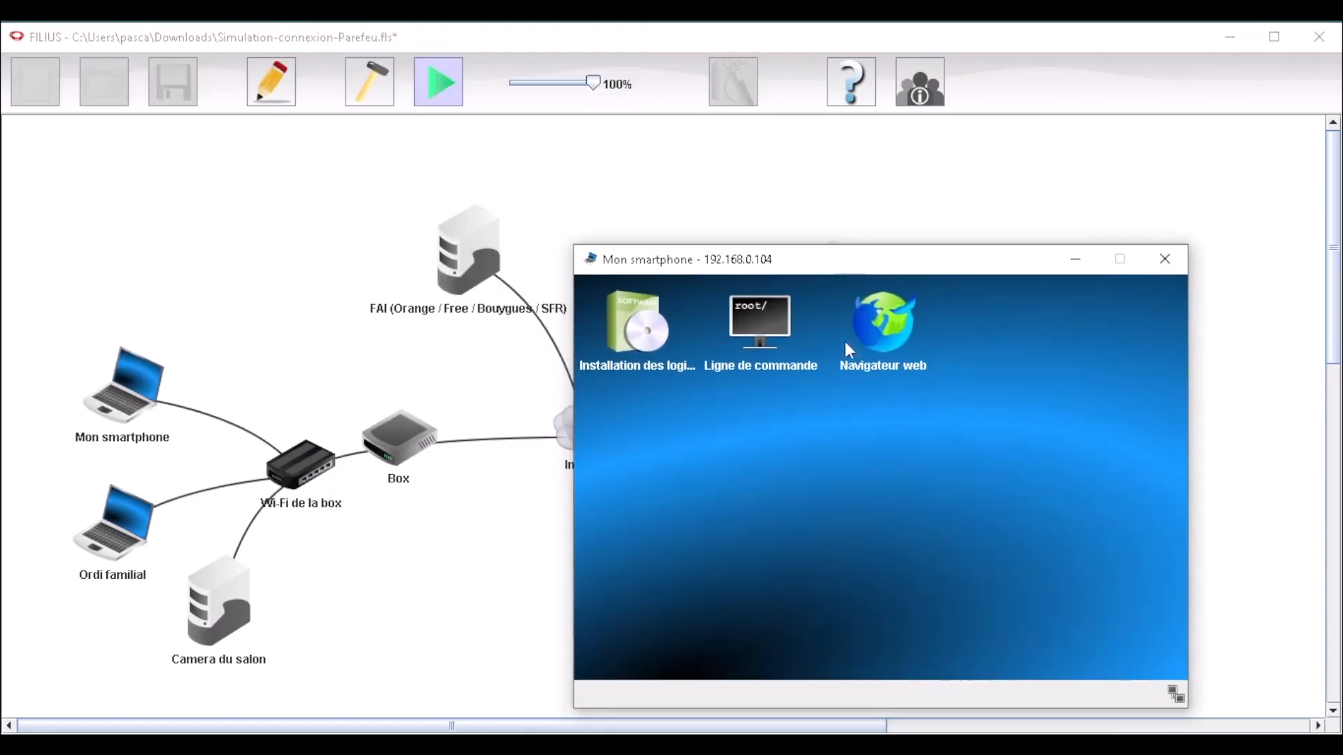
{"action": "left_click", "coordinate": [898, 325]}
- Load the living-room camera page at 192.168.0.99 from Mon smartphone, view it, and close the smartphone window
{"action": "left_click_drag", "start_coordinate": [646, 320], "coordinate": [569, 321]}
{"action": "type", "text": "192.168"}
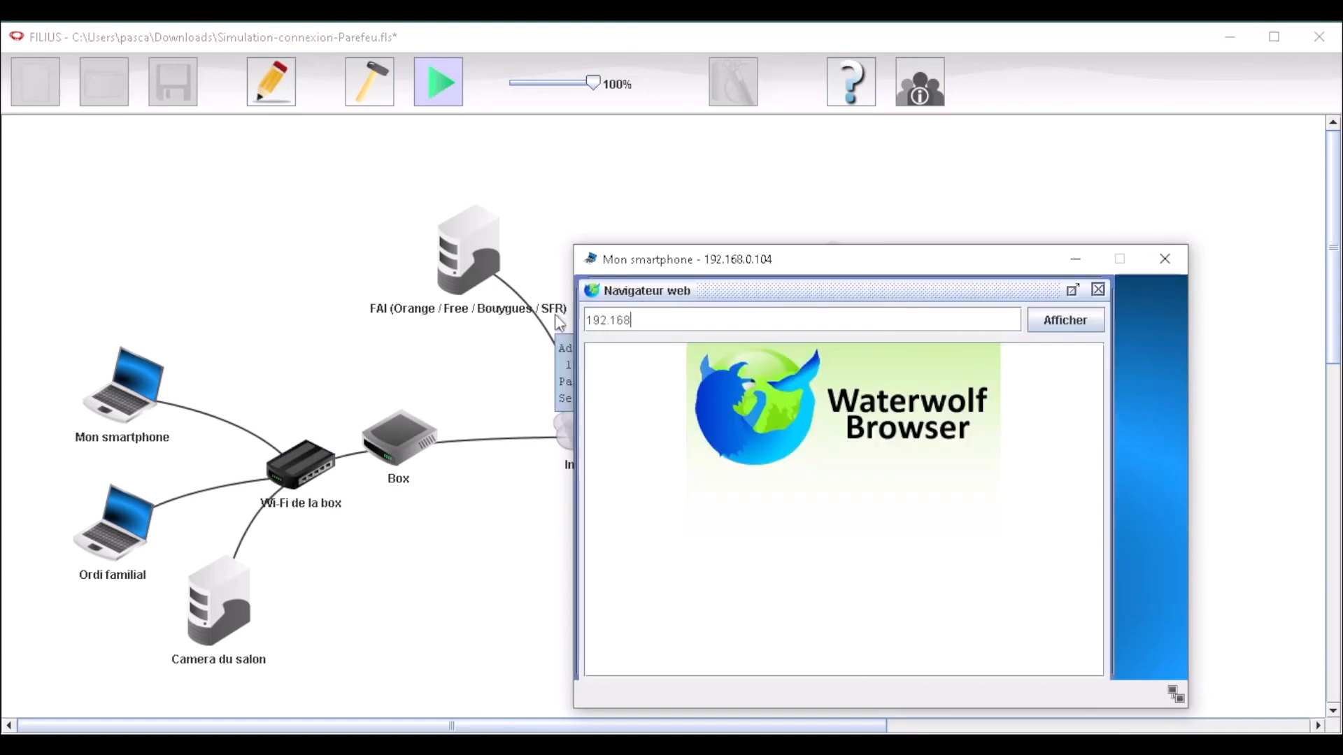
{"action": "type", "text": ".0"}
{"action": "type", "text": ".99"}
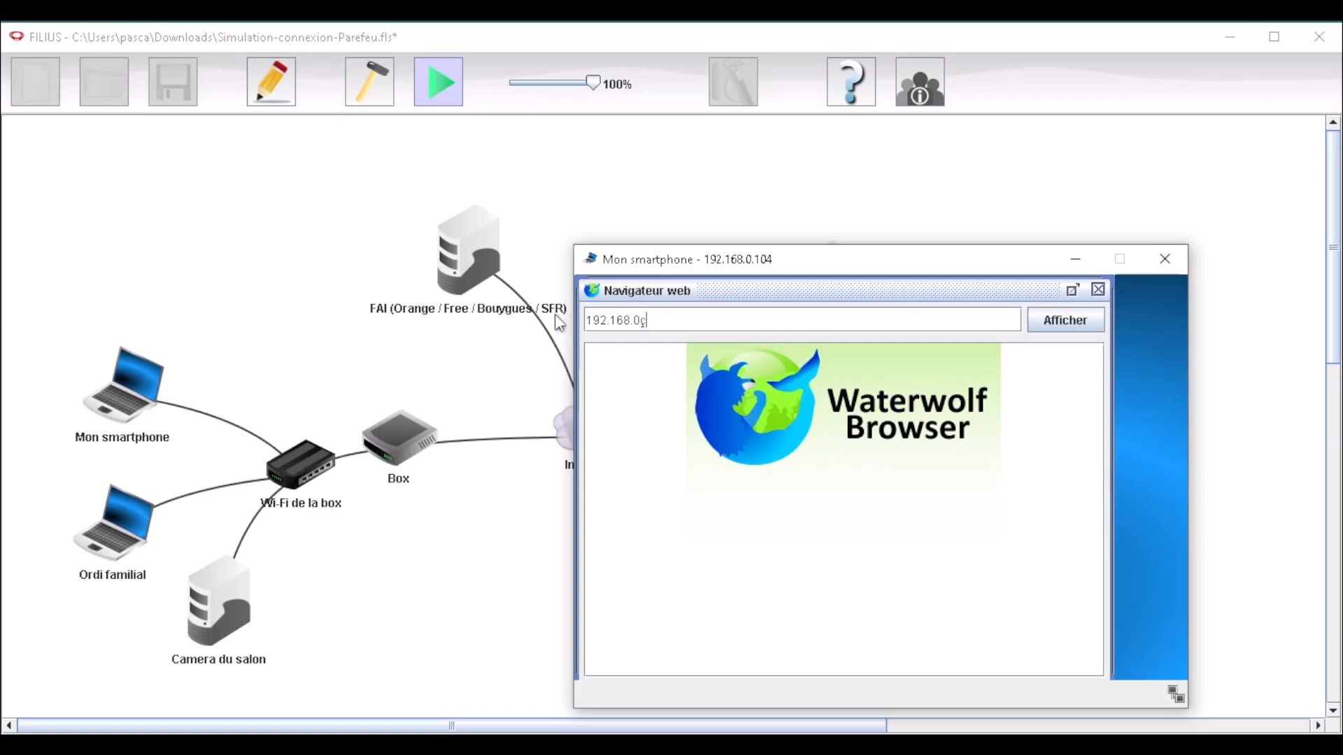
{"action": "key", "text": "Return"}
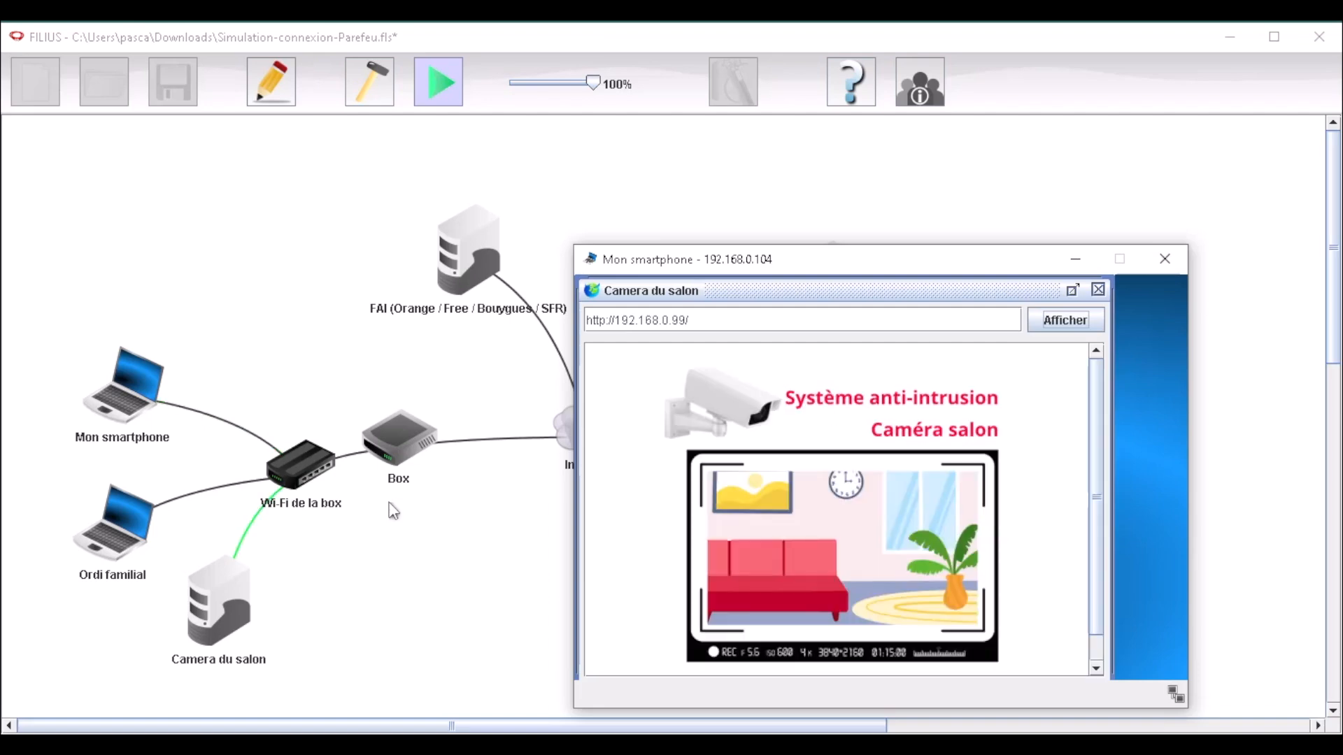
{"action": "scroll", "coordinate": [894, 586], "scroll_direction": "down", "scroll_amount": 1}
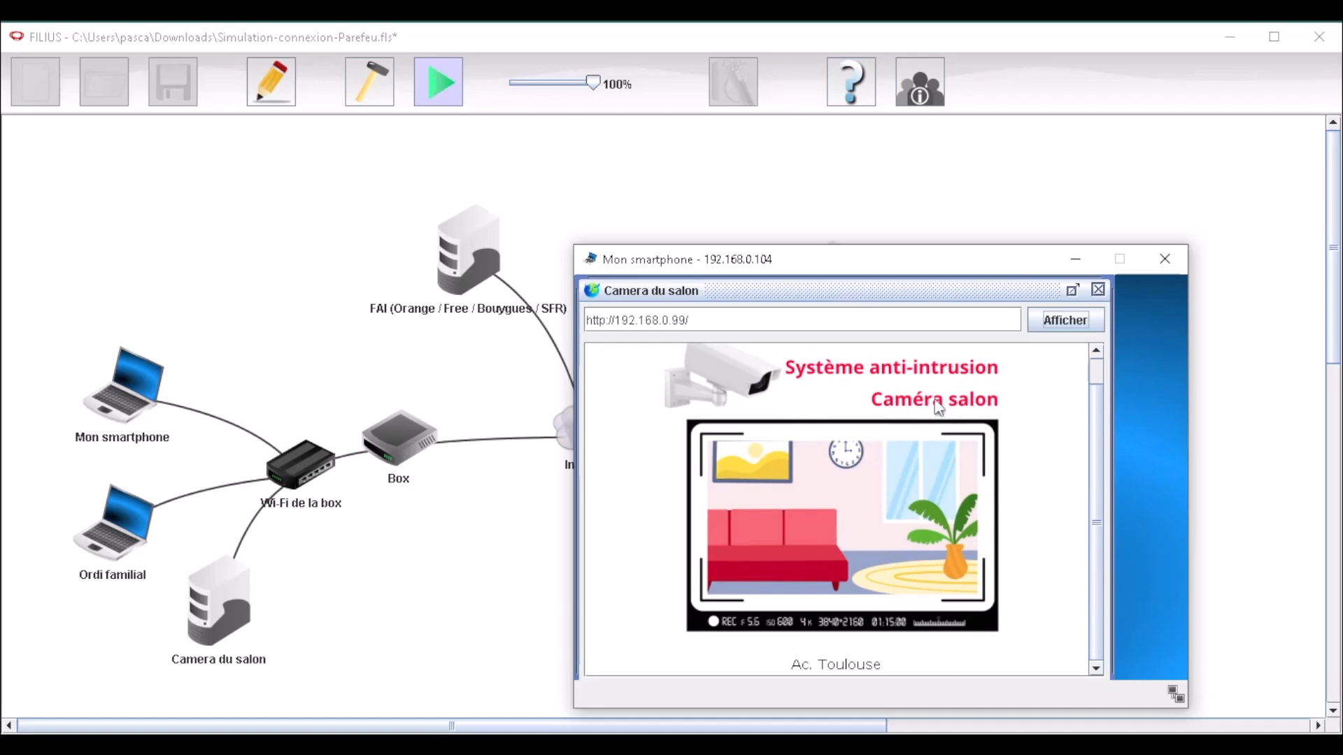
{"action": "left_click", "coordinate": [1165, 260]}
- Return to design mode and check the IP address of Camera de la ville
{"action": "left_click", "coordinate": [354, 87]}
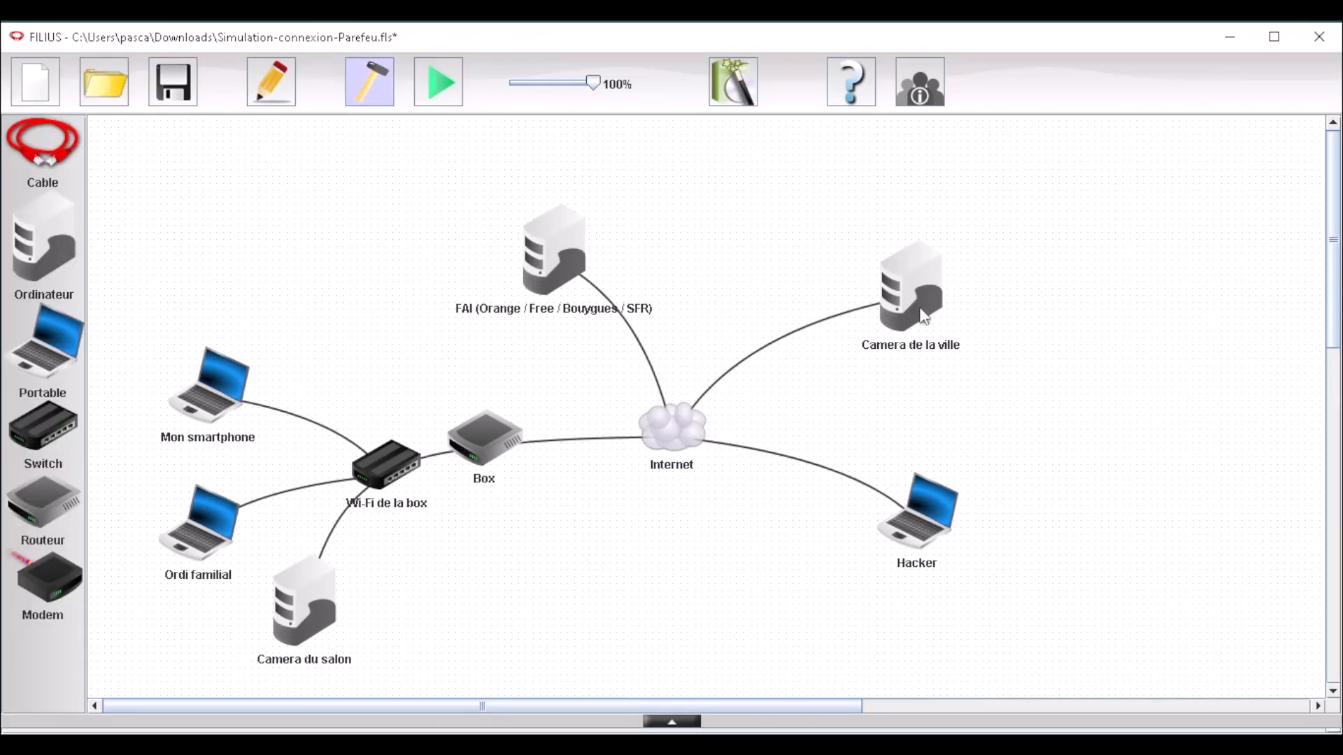
{"action": "left_click", "coordinate": [913, 301]}
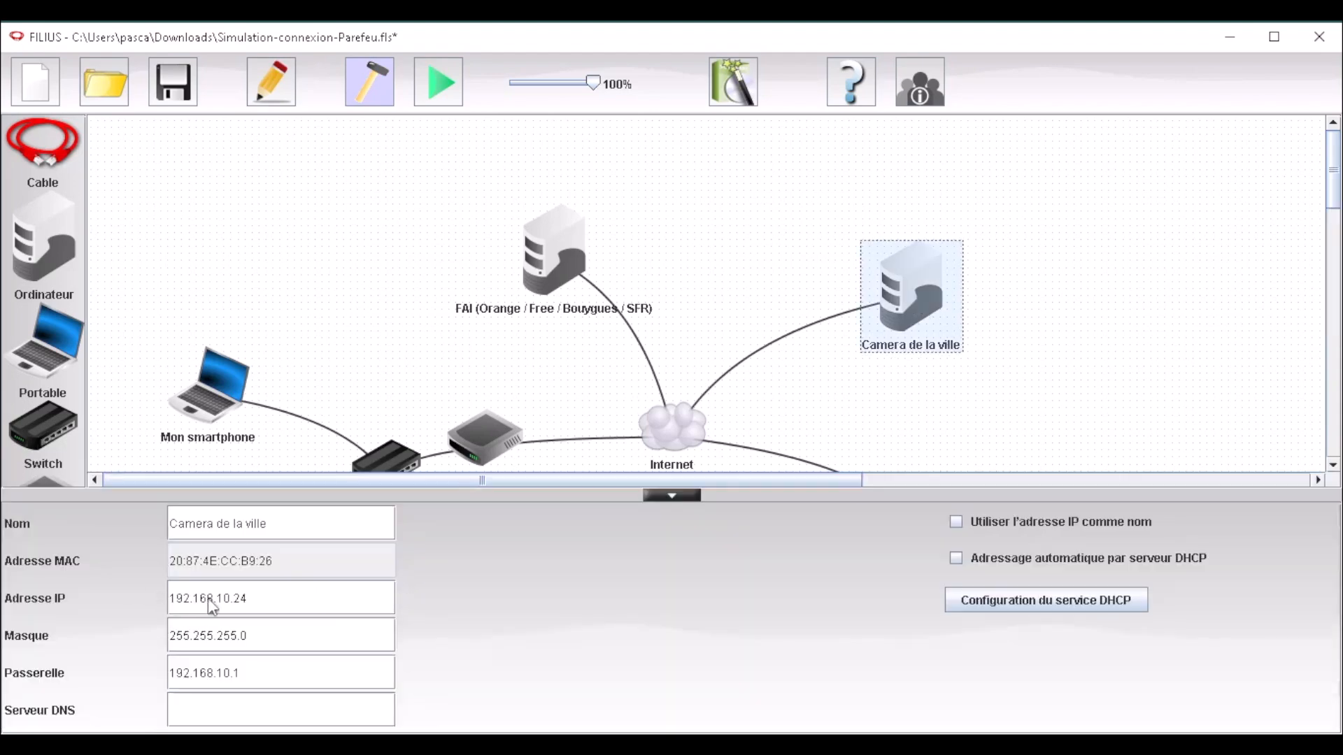
{"action": "left_click", "coordinate": [404, 382]}
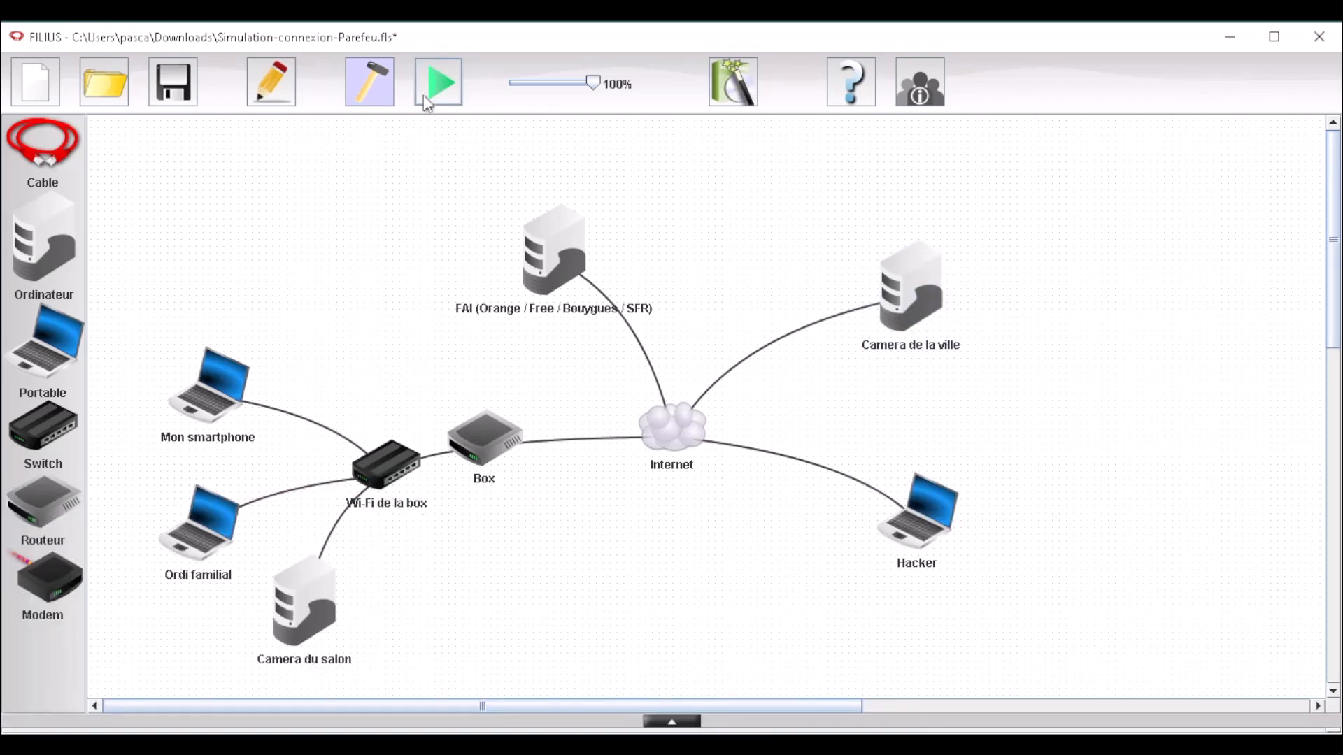
- Restart the simulation and open the web browser on Mon smartphone
{"action": "left_click", "coordinate": [439, 84]}
{"action": "left_click", "coordinate": [131, 376]}
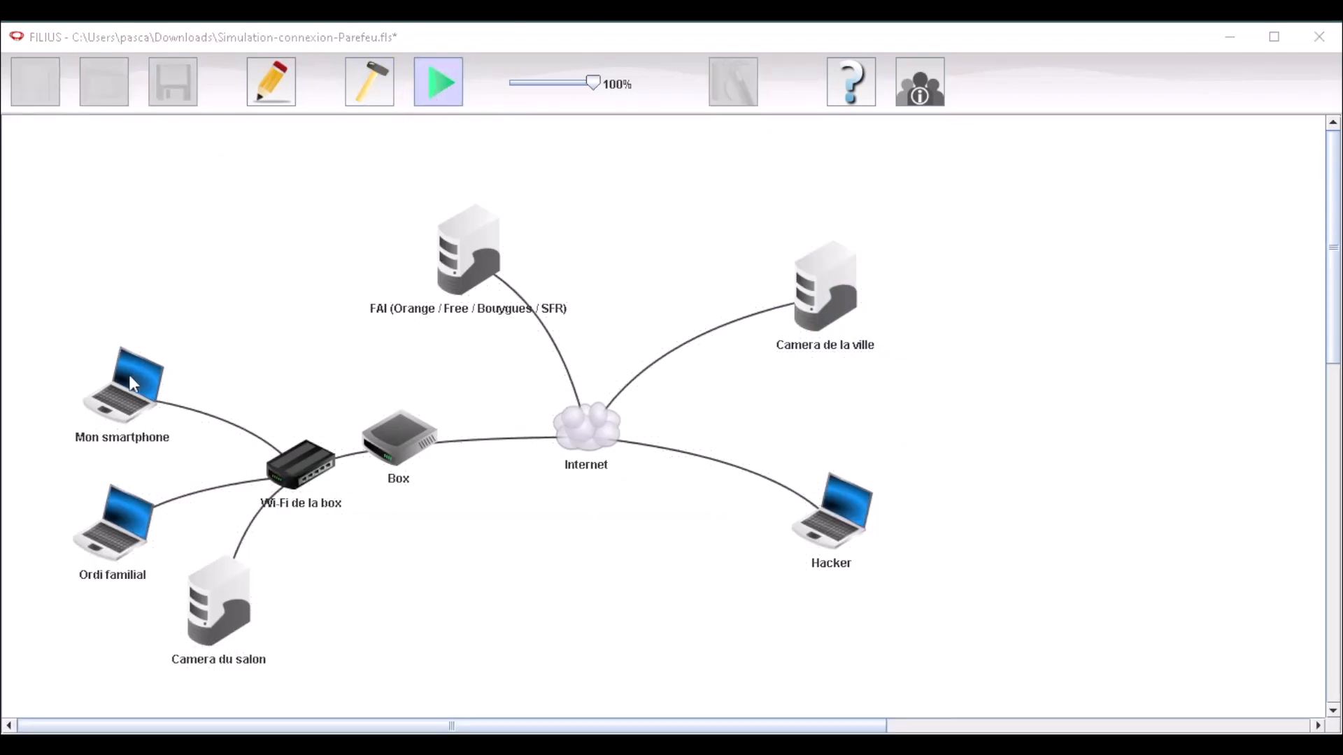
{"action": "left_click_drag", "start_coordinate": [302, 57], "coordinate": [400, 235]}
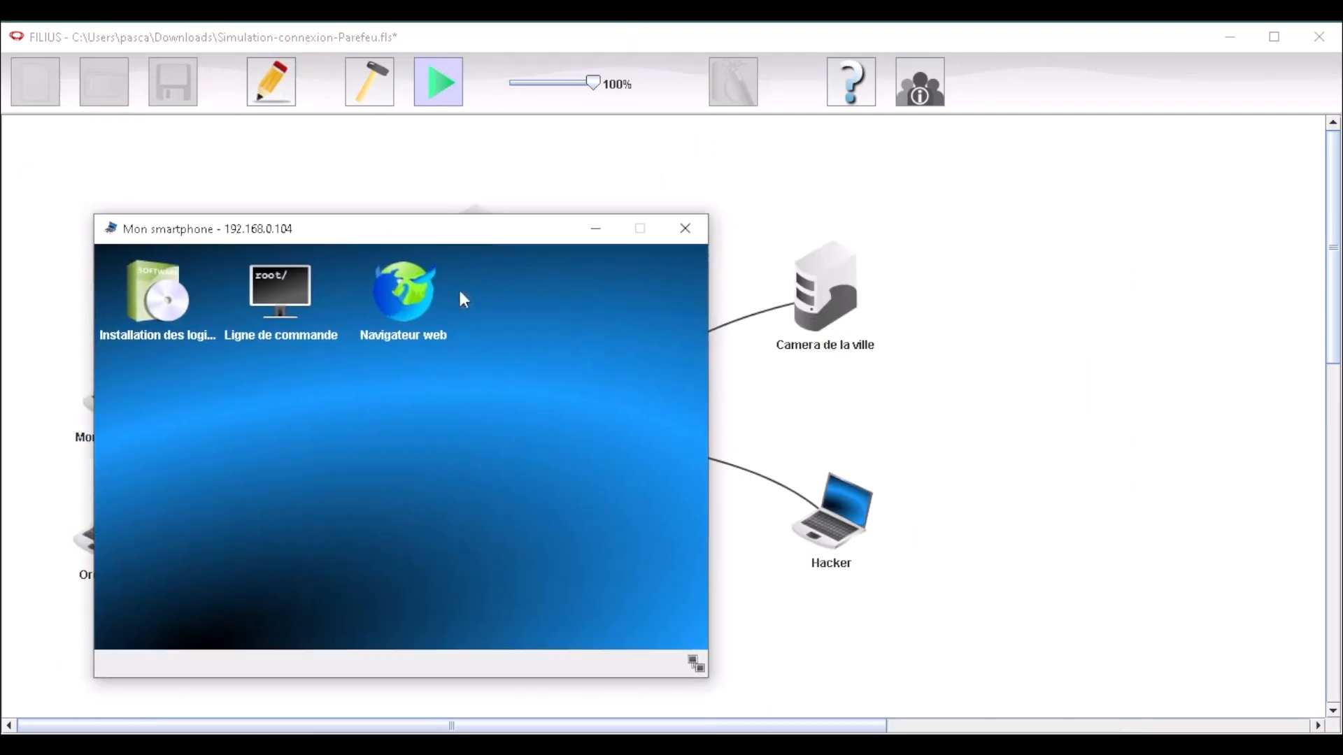
{"action": "left_click", "coordinate": [413, 297]}
- Load the city camera page at 192.168.10.24 from Mon smartphone, watching the traffic on the network, and close its window
{"action": "triple_click", "coordinate": [152, 288]}
{"action": "key", "text": "BackSpace"}
{"action": "type", "text": "192."}
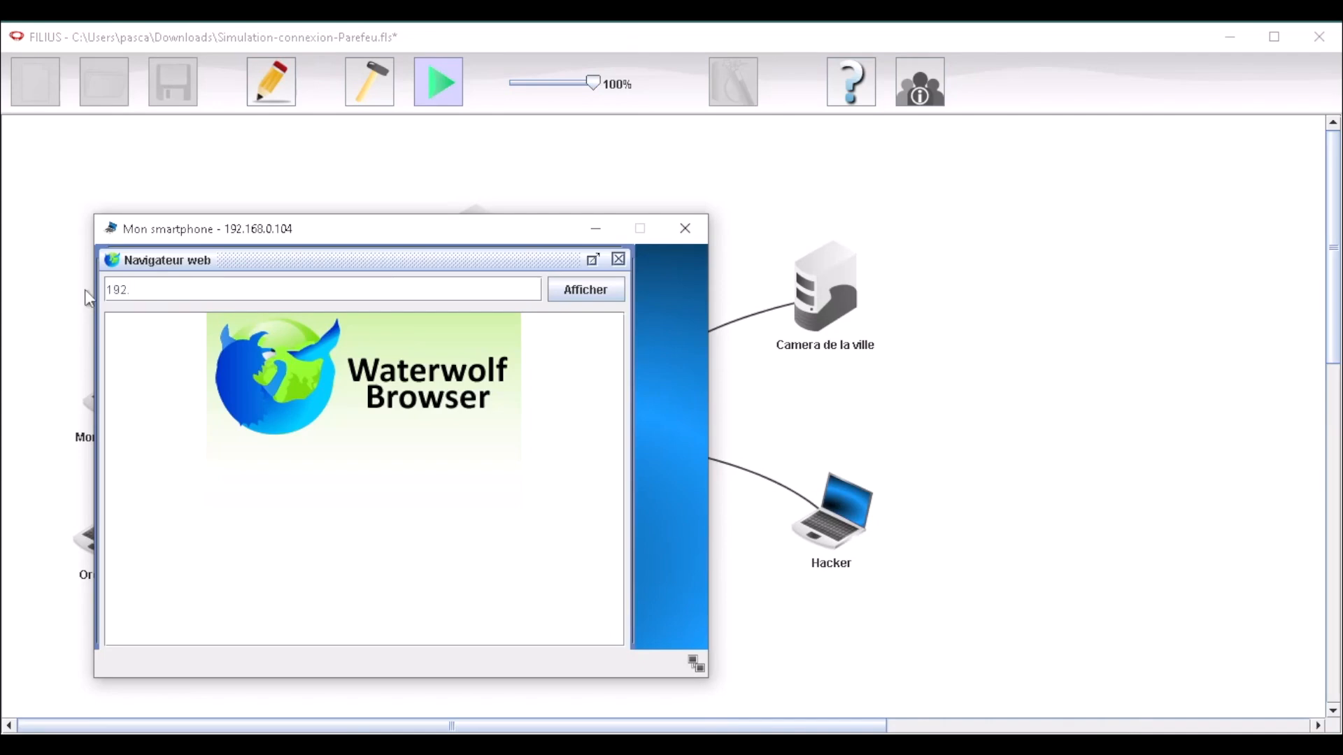
{"action": "type", "text": "168.10.24"}
{"action": "key", "text": "Return"}
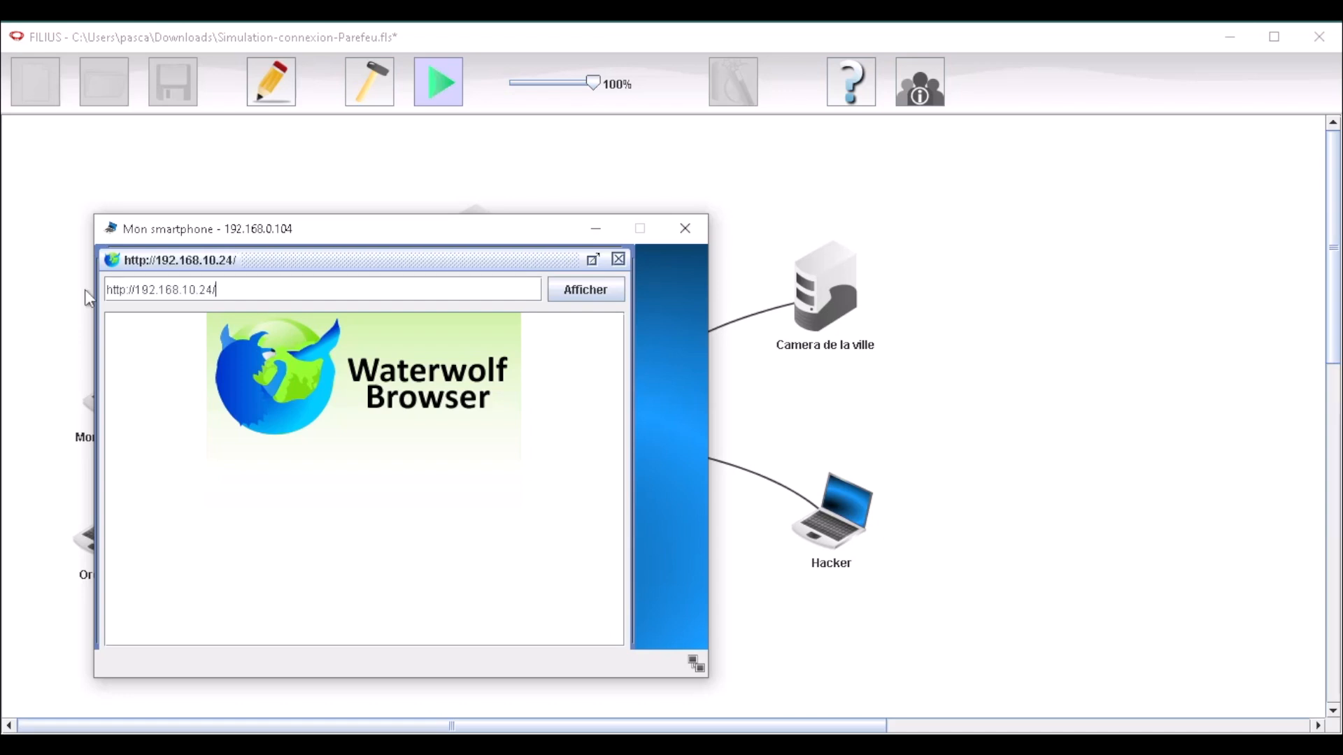
{"action": "left_click_drag", "start_coordinate": [377, 241], "coordinate": [1107, 304]}
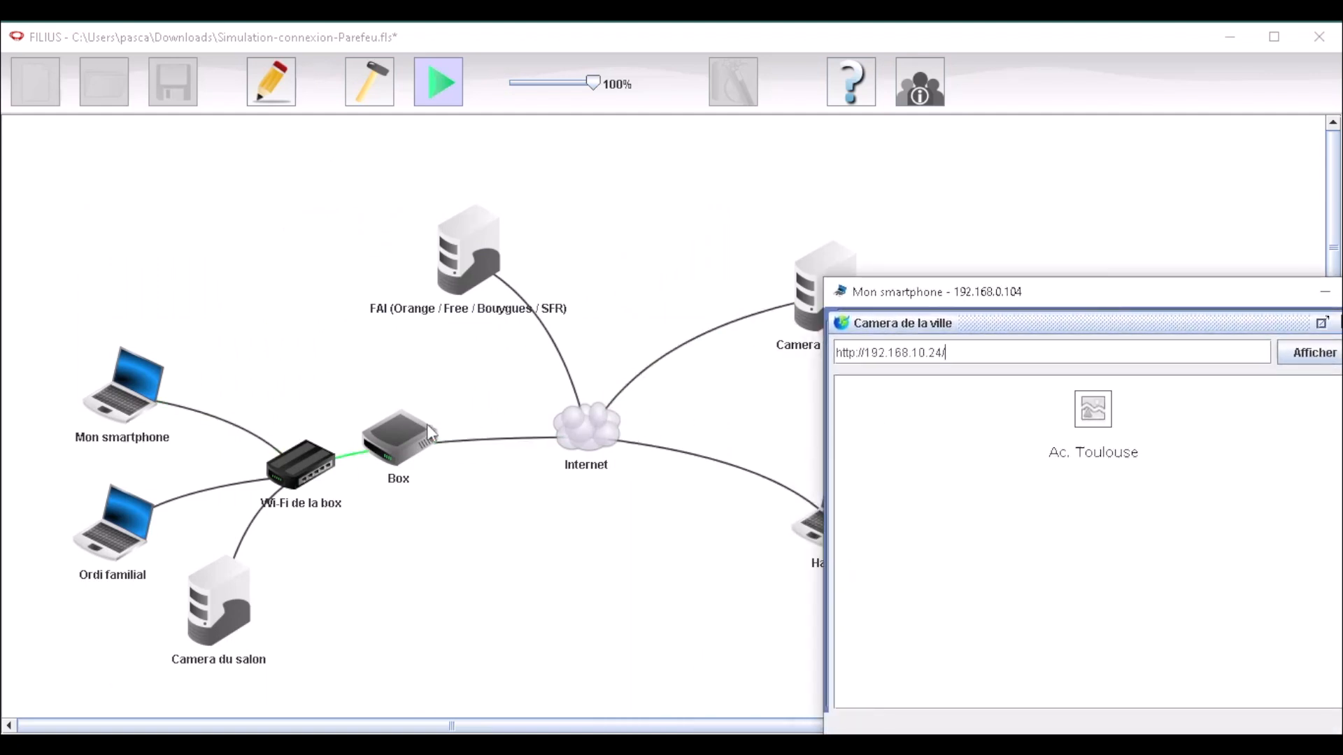
{"action": "left_click_drag", "start_coordinate": [1135, 299], "coordinate": [1026, 241]}
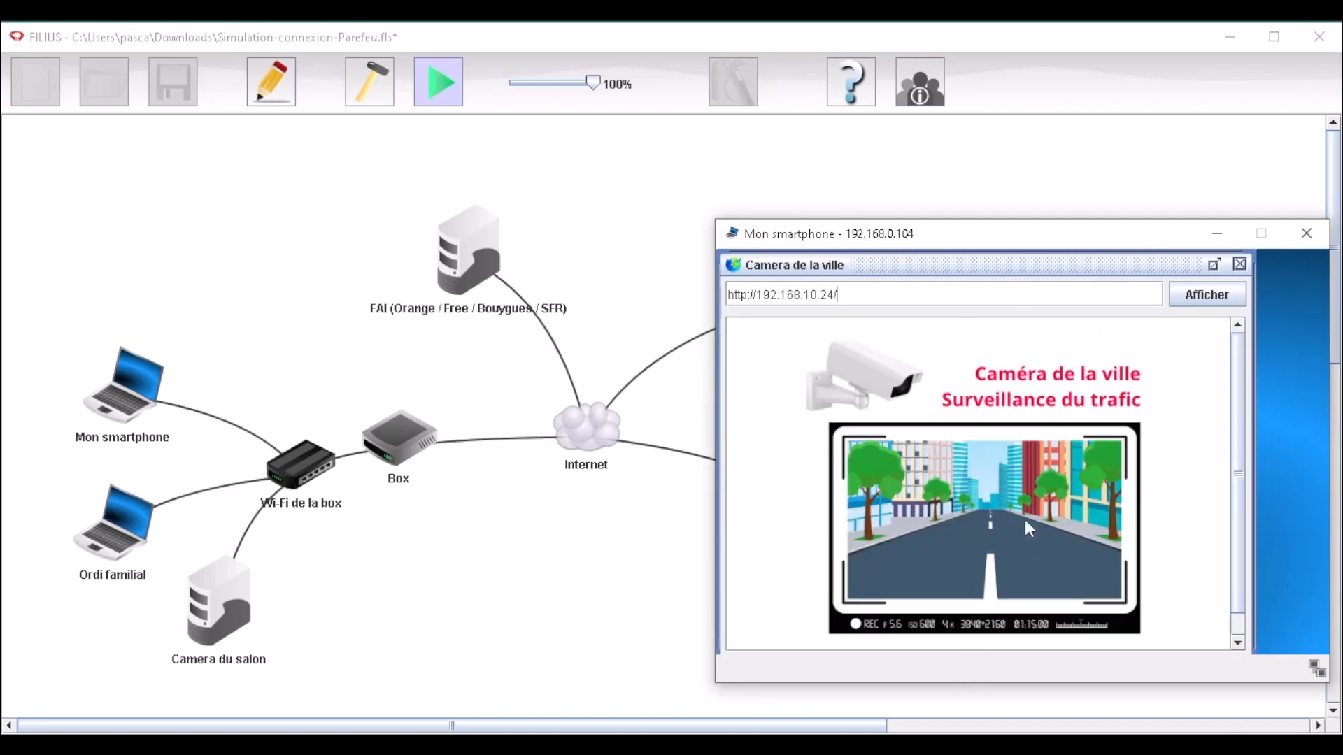
{"action": "left_click_drag", "start_coordinate": [1019, 238], "coordinate": [876, 233]}
{"action": "scroll", "coordinate": [1007, 388], "scroll_direction": "down", "scroll_amount": 3}
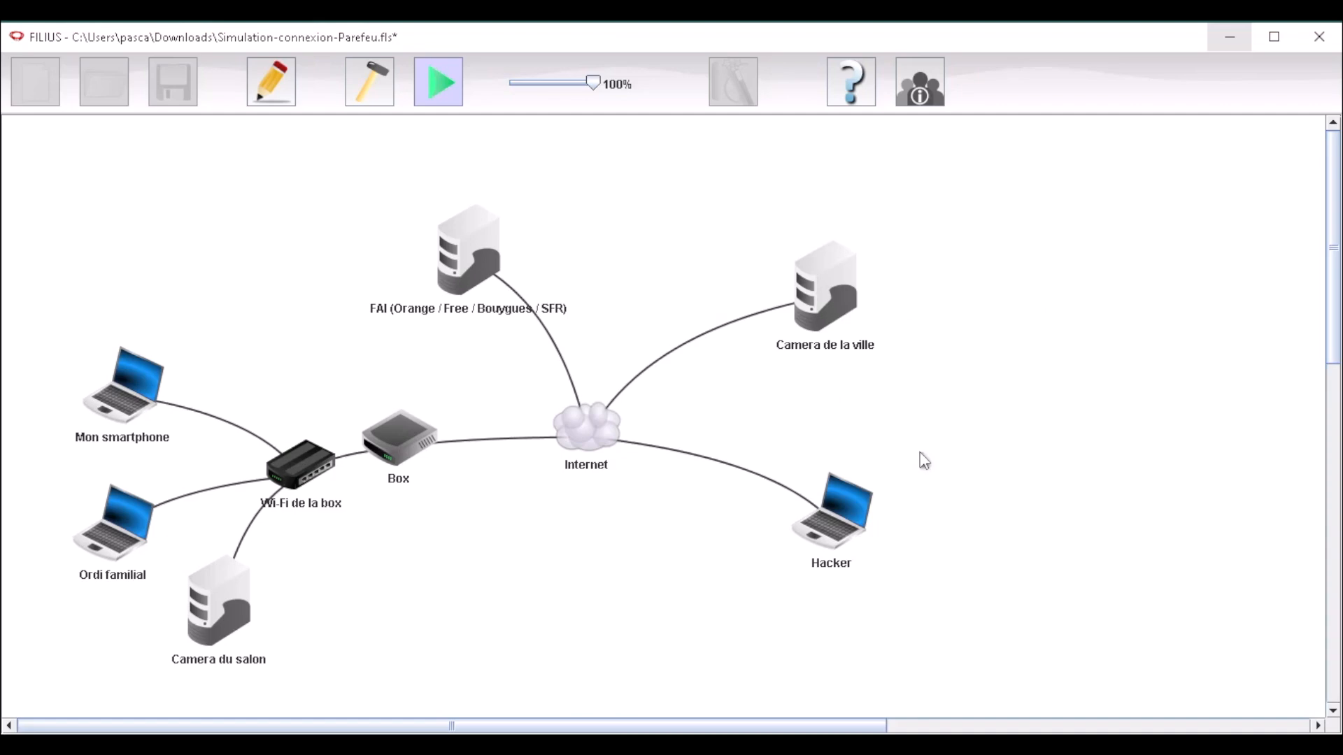
- Open the Hacker laptop's desktop and launch its web browser
{"action": "mouse_move", "coordinate": [868, 519]}
{"action": "double_click", "coordinate": [845, 535]}
{"action": "left_click_drag", "start_coordinate": [995, 45], "coordinate": [1051, 197]}
{"action": "left_click", "coordinate": [1005, 261]}
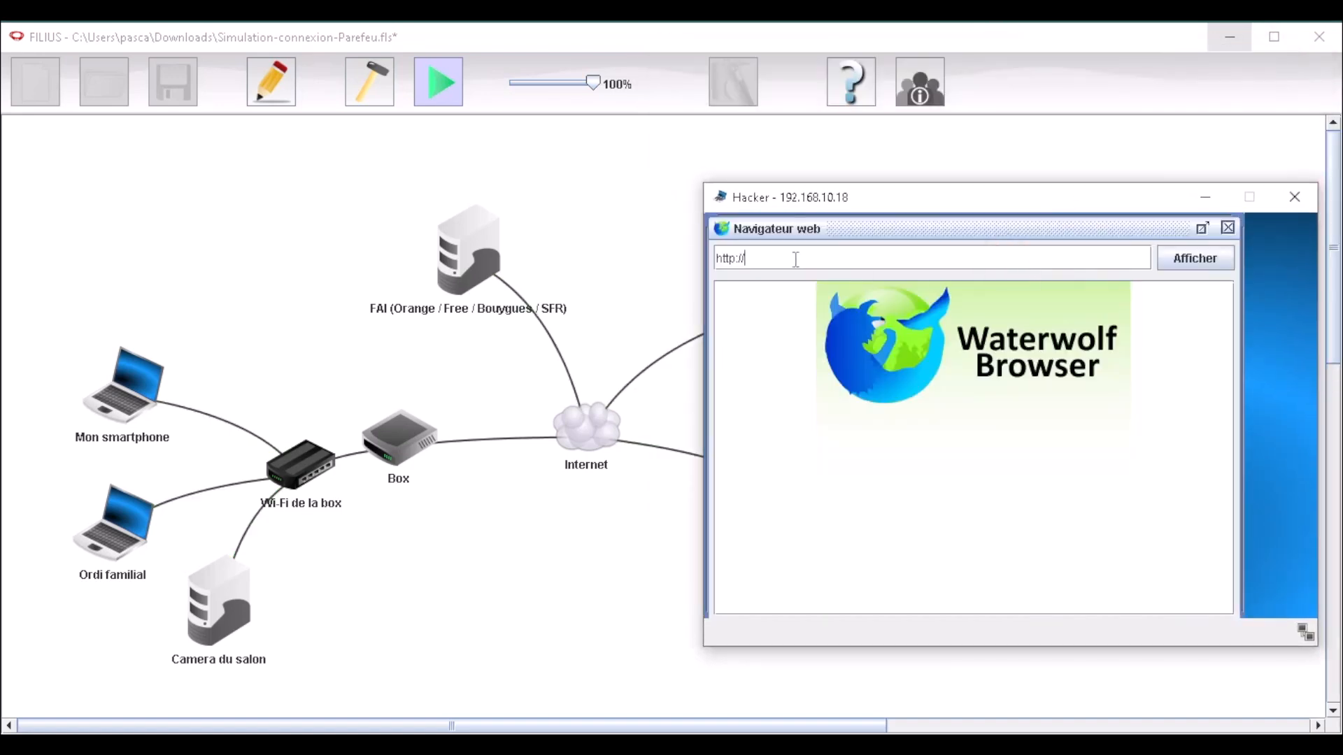
- Load the city camera page at 192.168.10.24 from the Hacker laptop, moving its window to keep the home network in view
{"action": "left_click_drag", "start_coordinate": [905, 198], "coordinate": [300, 221]}
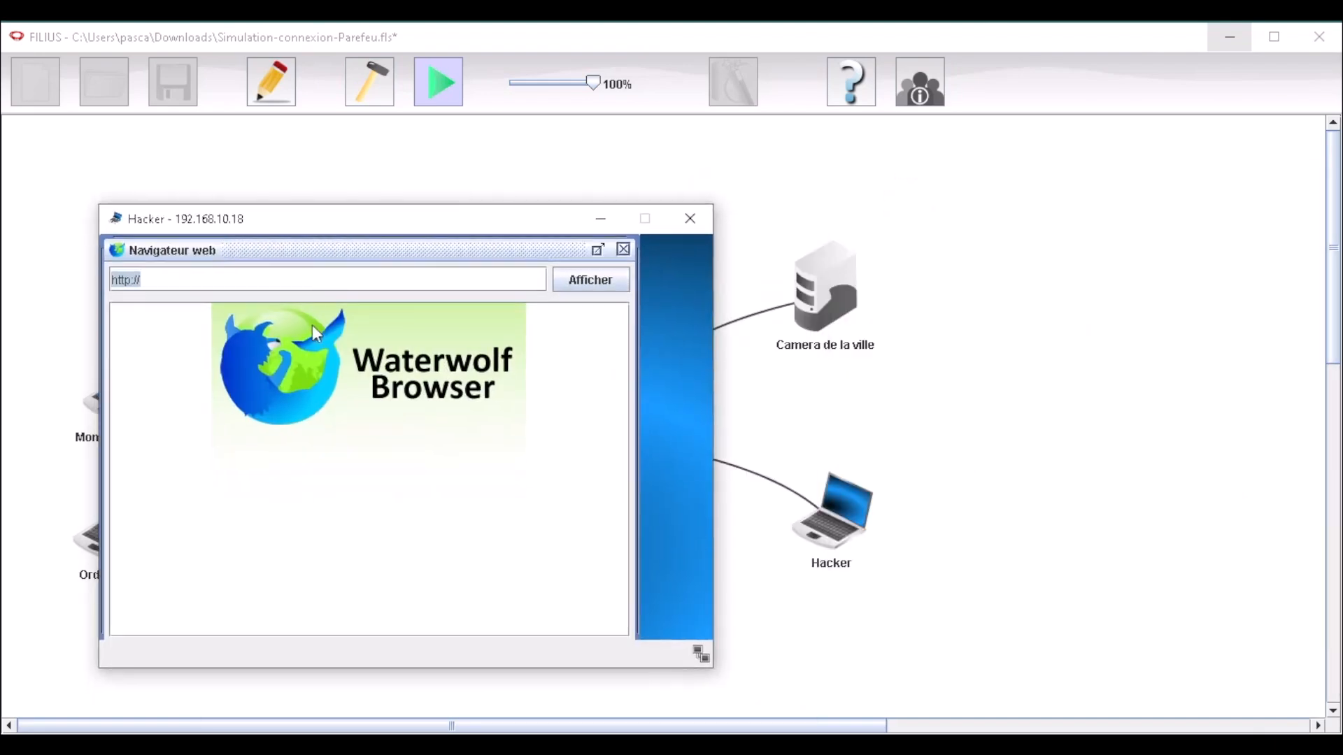
{"action": "type", "text": "192.168.10.24"}
{"action": "key", "text": "Return"}
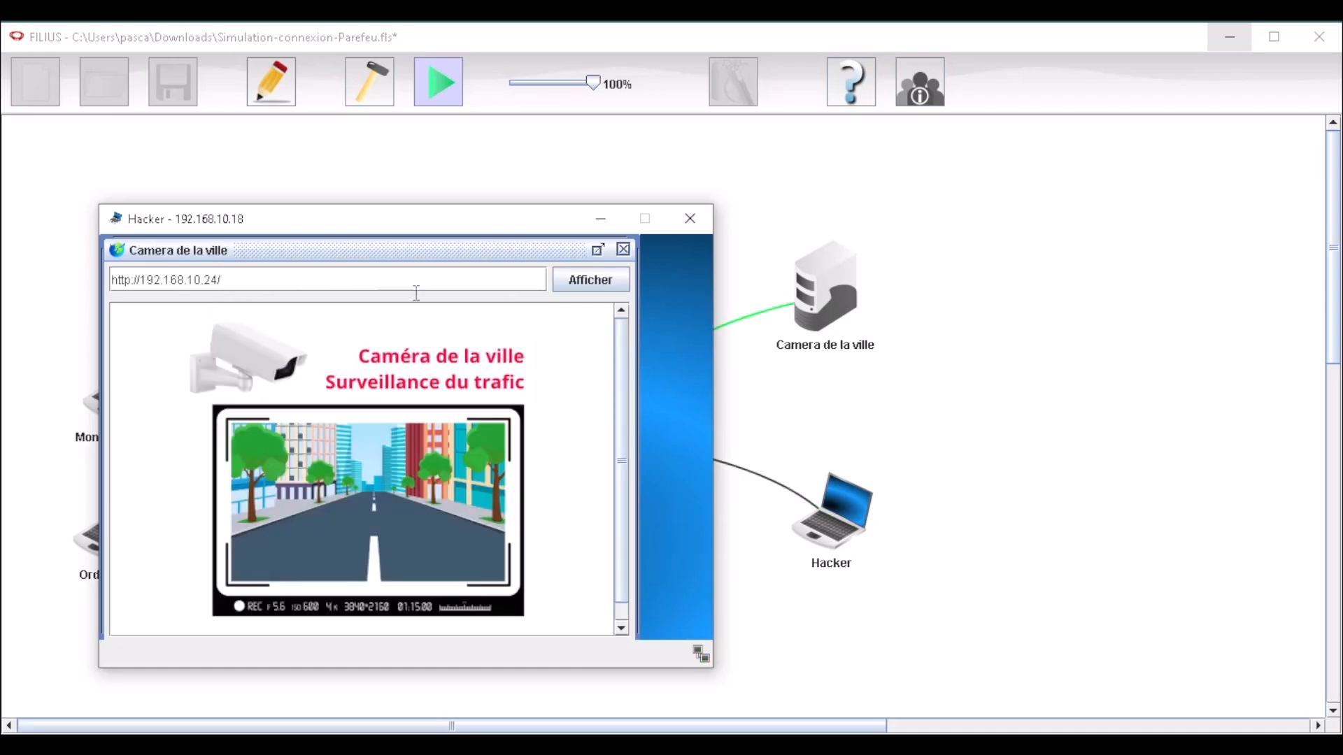
{"action": "left_click_drag", "start_coordinate": [454, 225], "coordinate": [377, 204]}
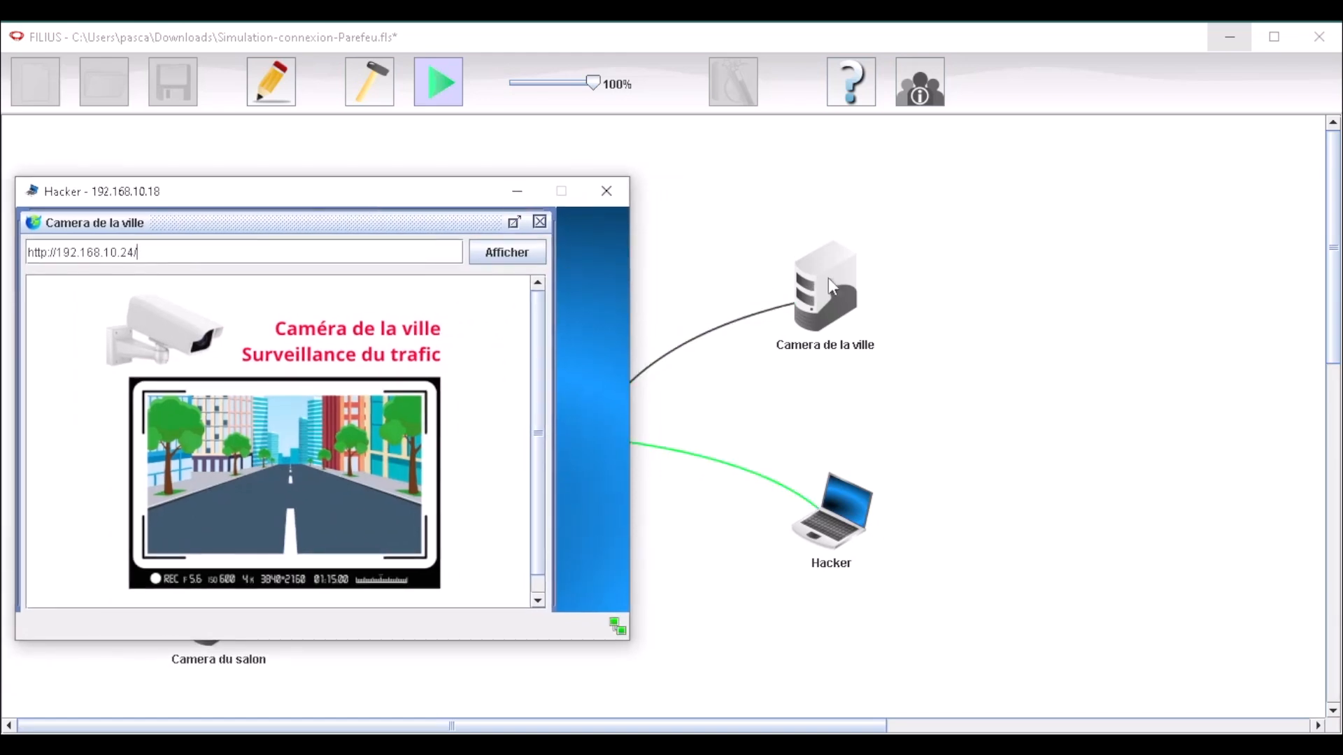
{"action": "left_click_drag", "start_coordinate": [462, 203], "coordinate": [1031, 222]}
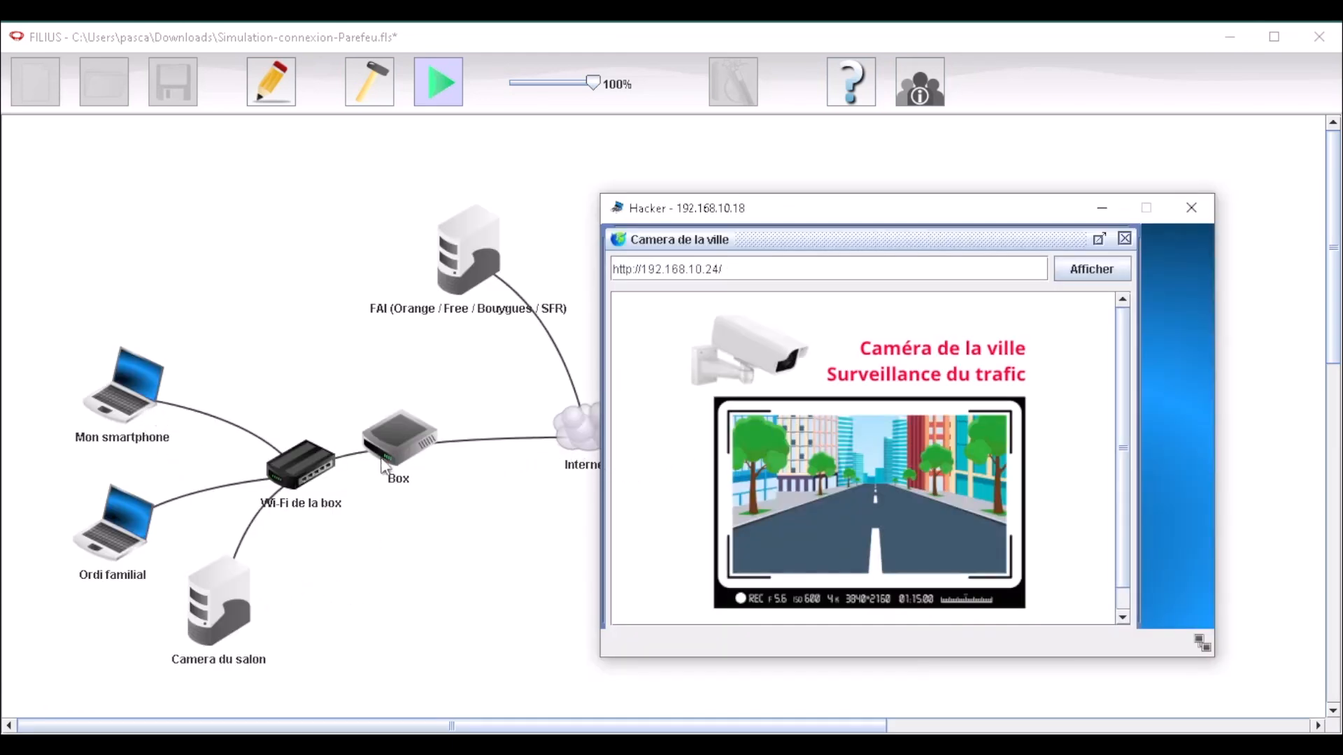
{"action": "left_click_drag", "start_coordinate": [827, 204], "coordinate": [941, 256]}
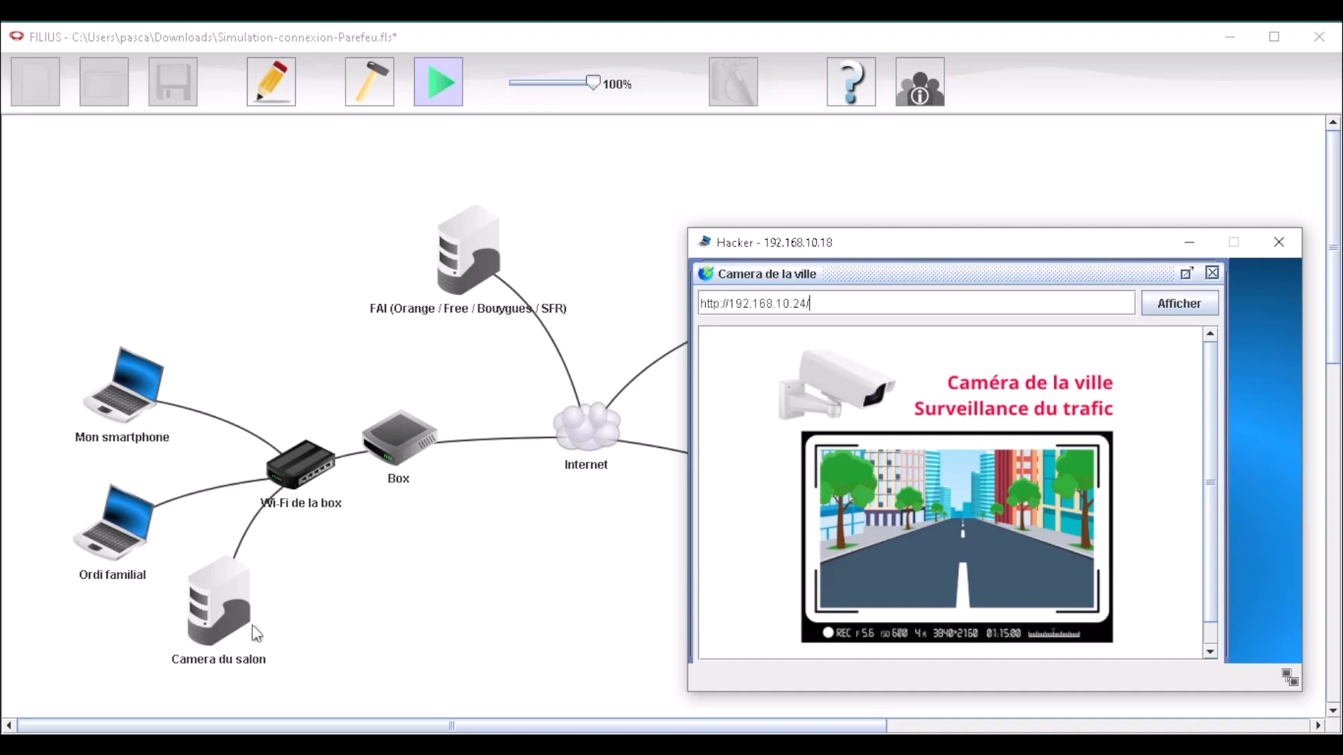
{"action": "left_click_drag", "start_coordinate": [855, 242], "coordinate": [888, 232]}
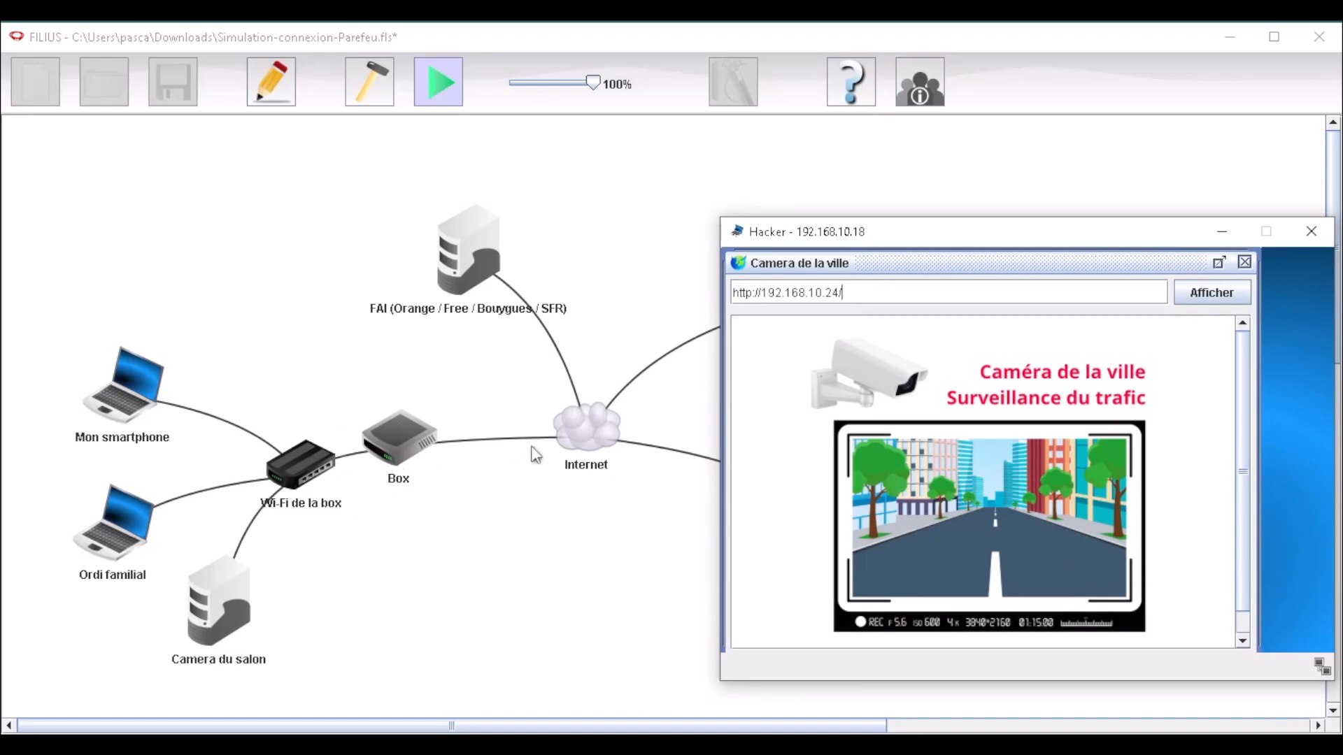
- Load the living-room camera page at 192.168.0.99 from the Hacker laptop's browser, and close the laptop's window
{"action": "left_click", "coordinate": [842, 291]}
{"action": "left_click_drag", "start_coordinate": [842, 291], "coordinate": [807, 293]}
{"action": "key", "text": "BackSpace"}
{"action": "type", "text": "0.99"}
{"action": "key", "text": "Return"}
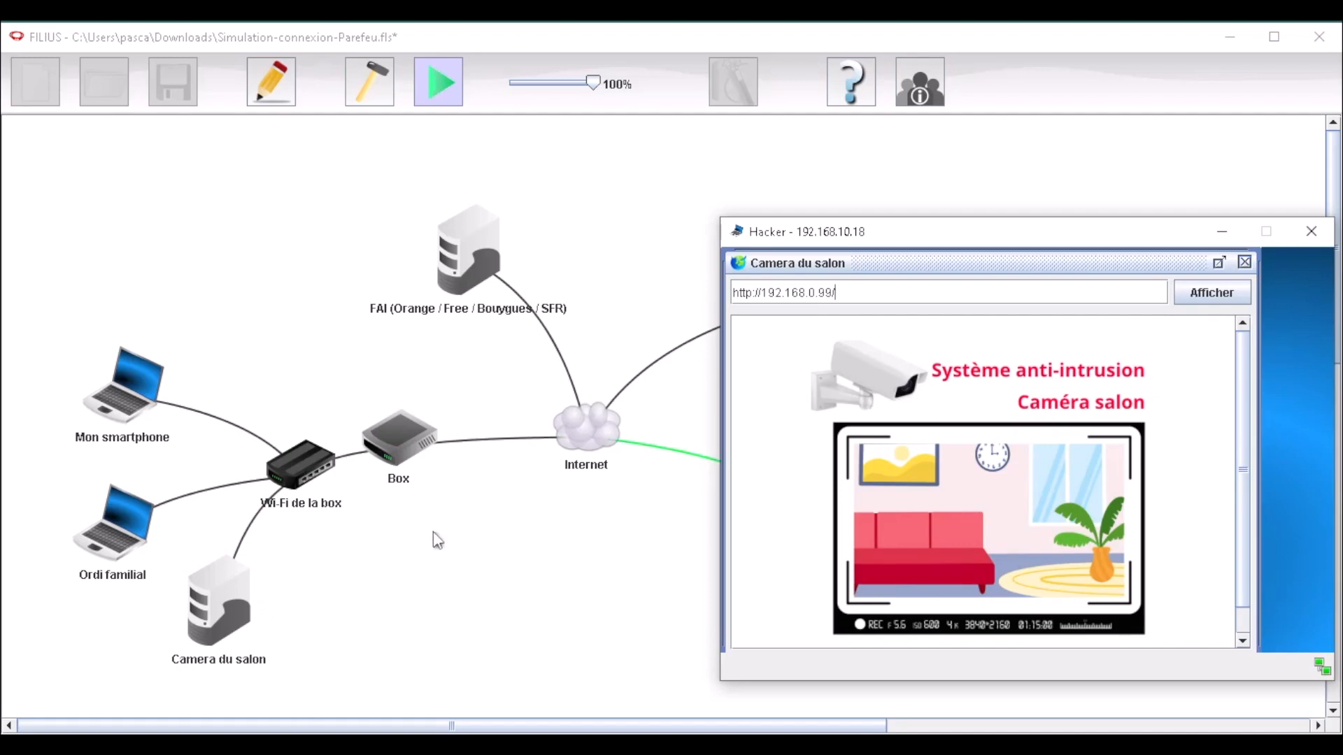
{"action": "left_click", "coordinate": [1310, 234]}
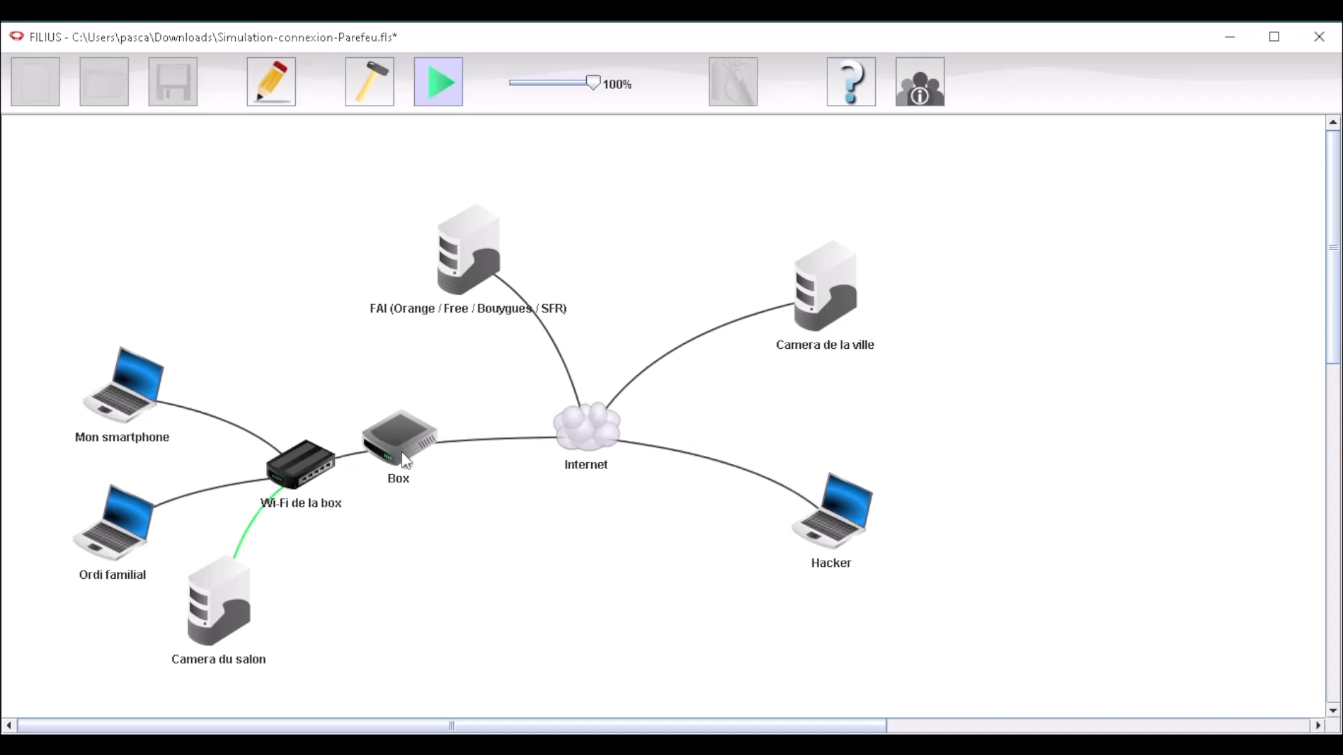
- Return to design mode and activate the firewall (Activer le parefeu) on the Box router, closing its configuration
{"action": "left_click", "coordinate": [376, 96]}
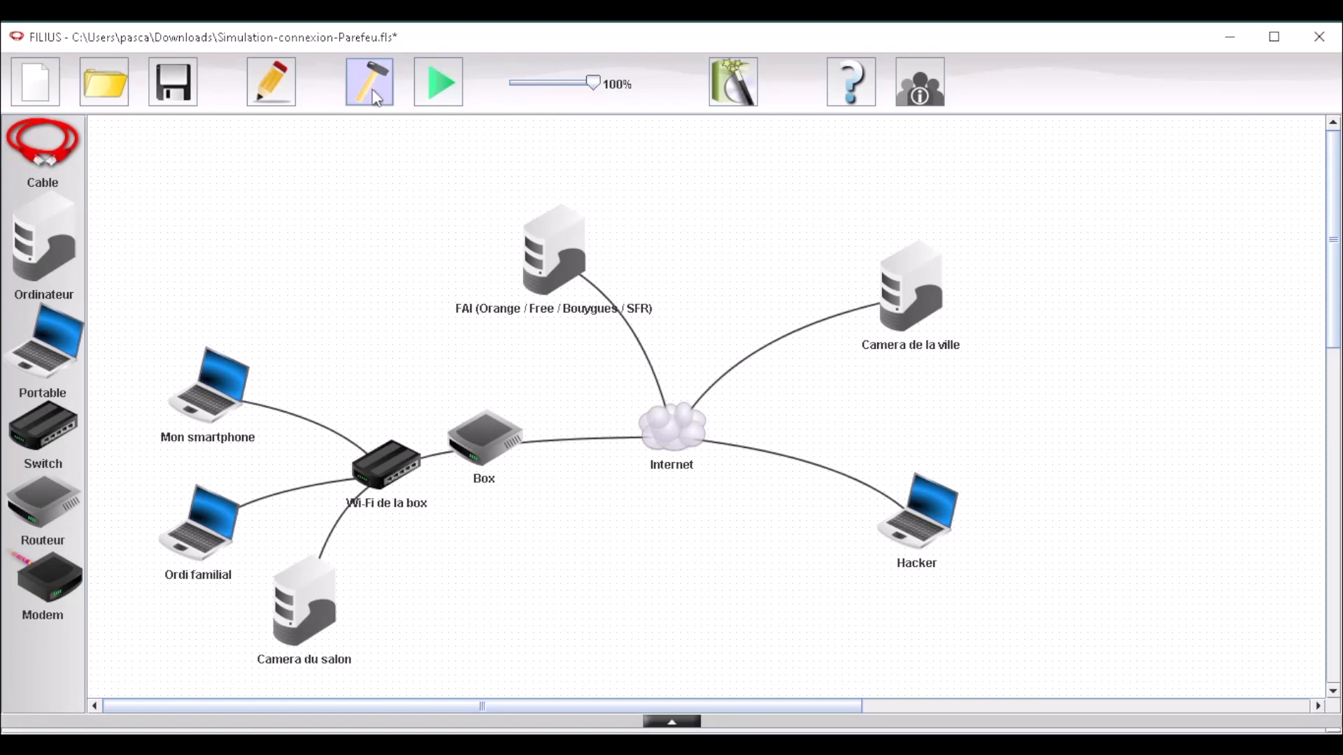
{"action": "double_click", "coordinate": [485, 438]}
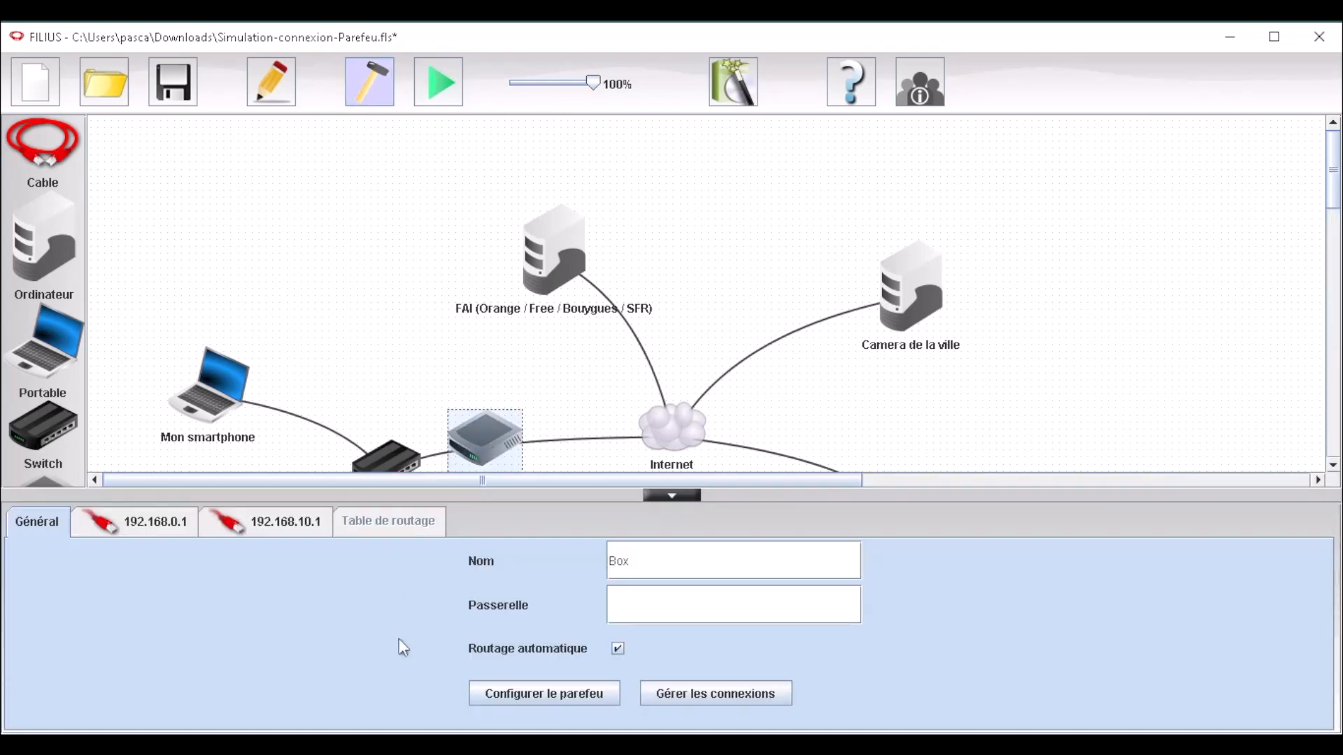
{"action": "left_click", "coordinate": [561, 696]}
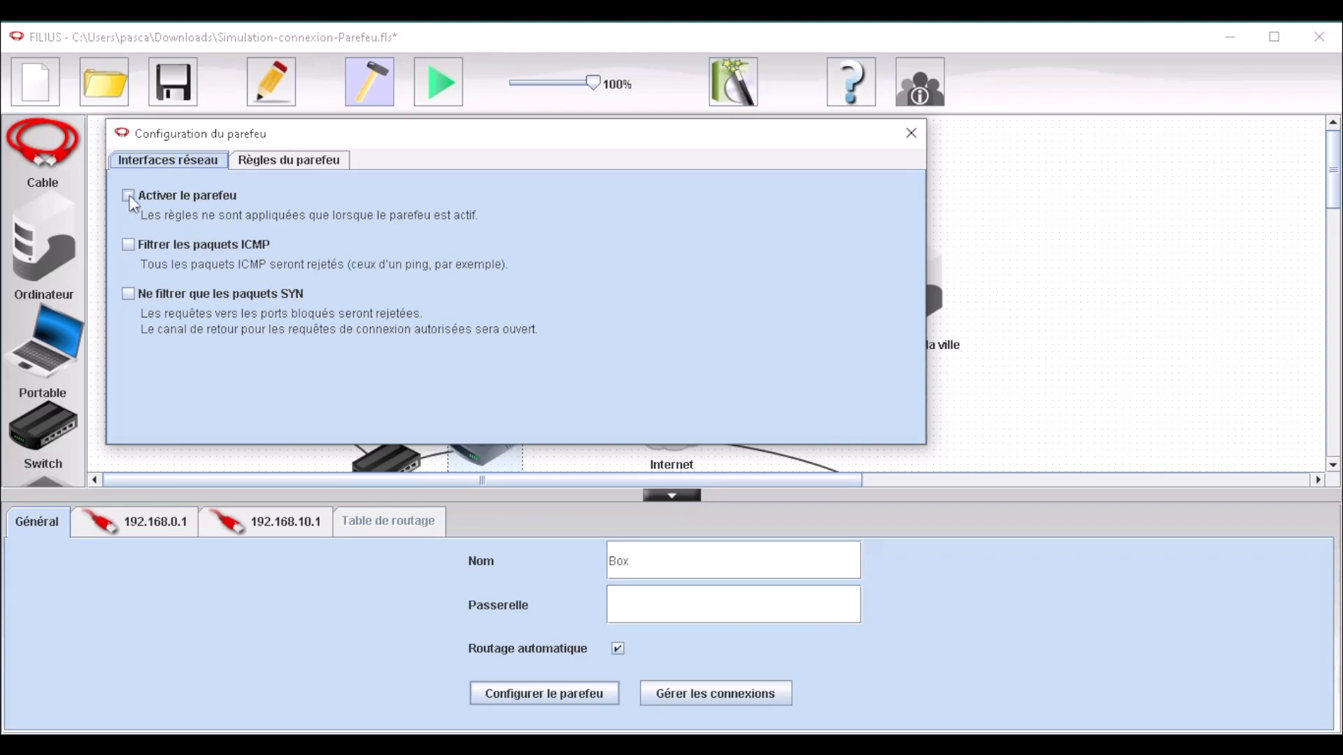
{"action": "left_click", "coordinate": [130, 196]}
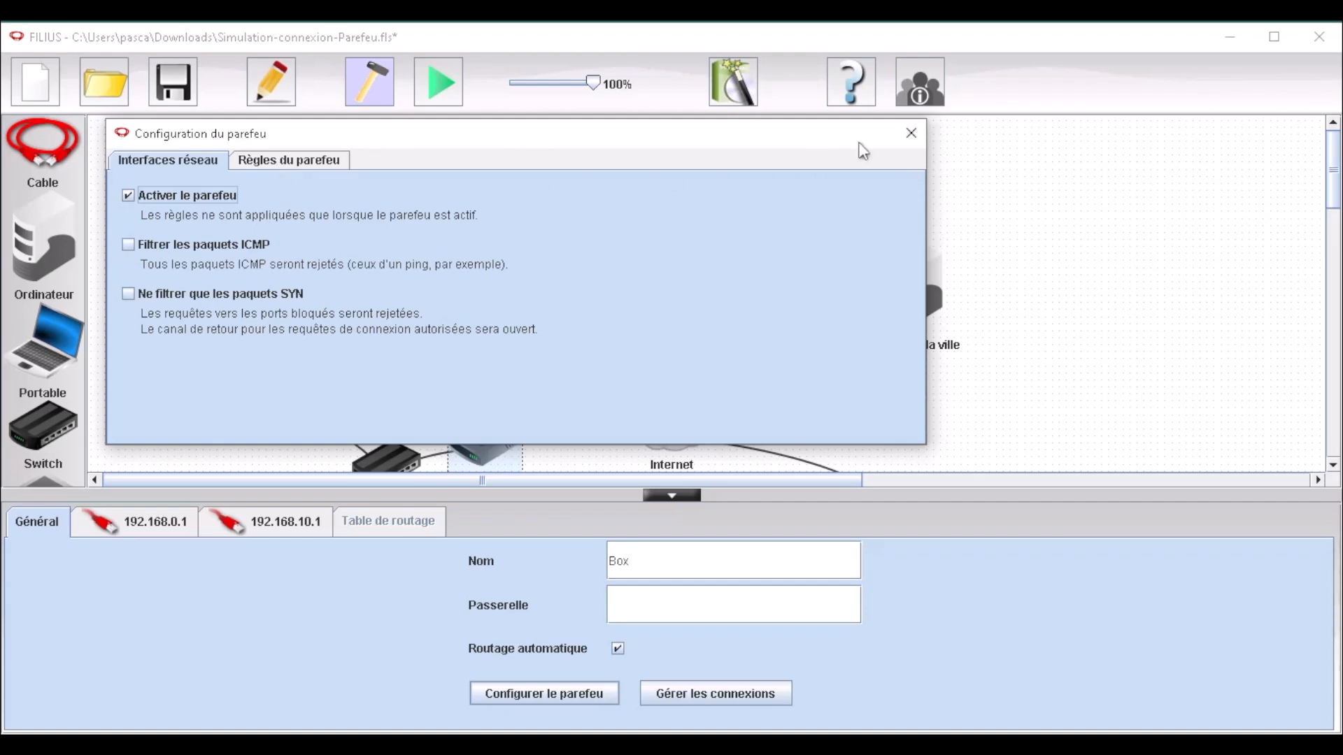
{"action": "left_click", "coordinate": [910, 133]}
{"action": "left_click", "coordinate": [1027, 182]}
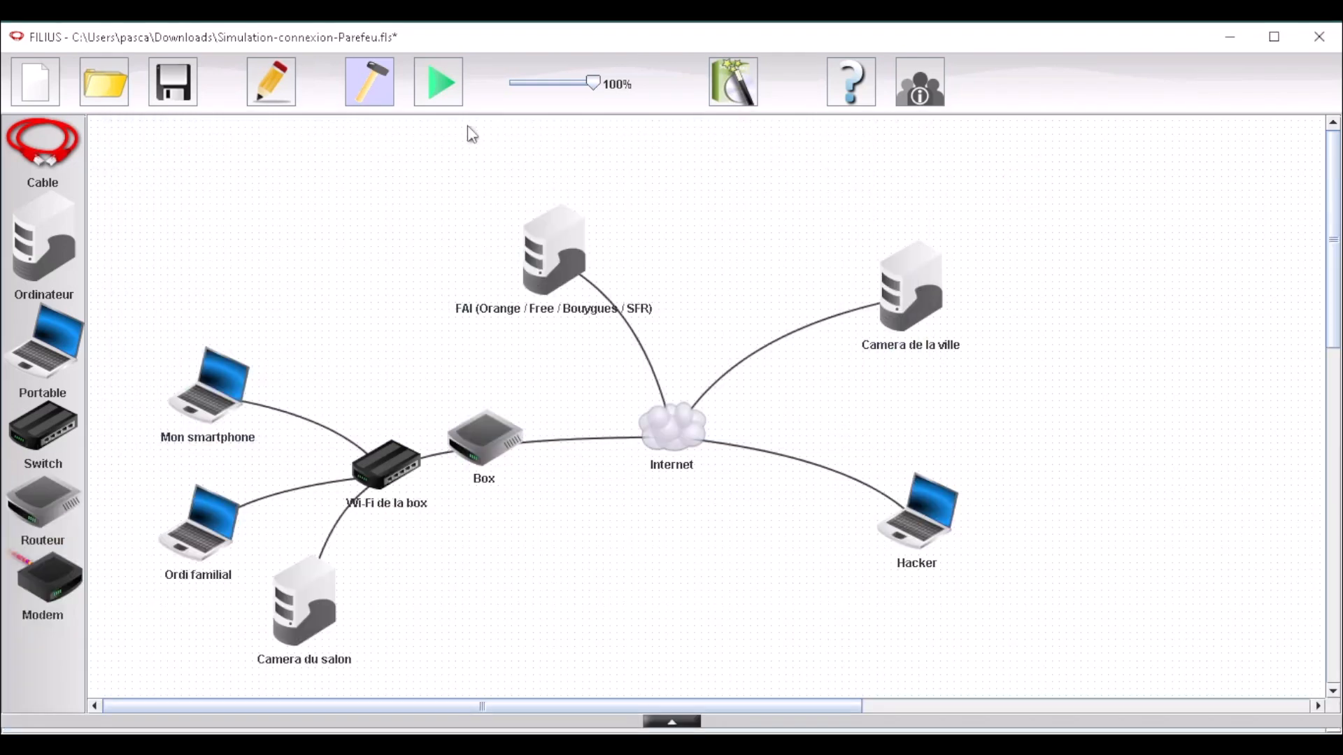
- Restart the simulation and open the Hacker laptop's web browser, moving its window clear of the home network
{"action": "left_click", "coordinate": [443, 94]}
{"action": "left_click", "coordinate": [839, 528]}
{"action": "left_click_drag", "start_coordinate": [398, 46], "coordinate": [1053, 220]}
{"action": "left_click", "coordinate": [983, 283]}
- Request the living-room camera page at 192.168.0.99 from the Hacker laptop, moving its window aside to watch the network traffic
{"action": "left_click_drag", "start_coordinate": [726, 283], "coordinate": [665, 276]}
{"action": "type", "text": "1"}
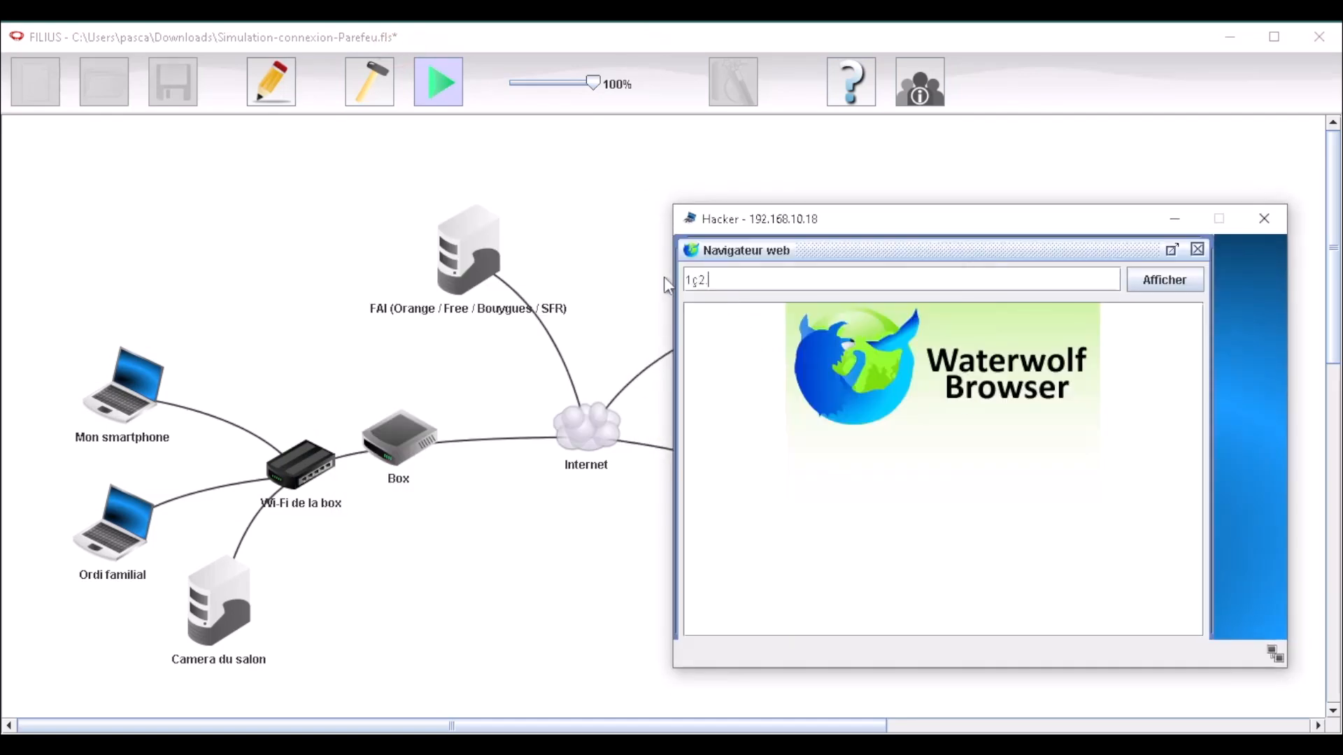
{"action": "type", "text": "92.168.0.99"}
{"action": "left_click", "coordinate": [1139, 284]}
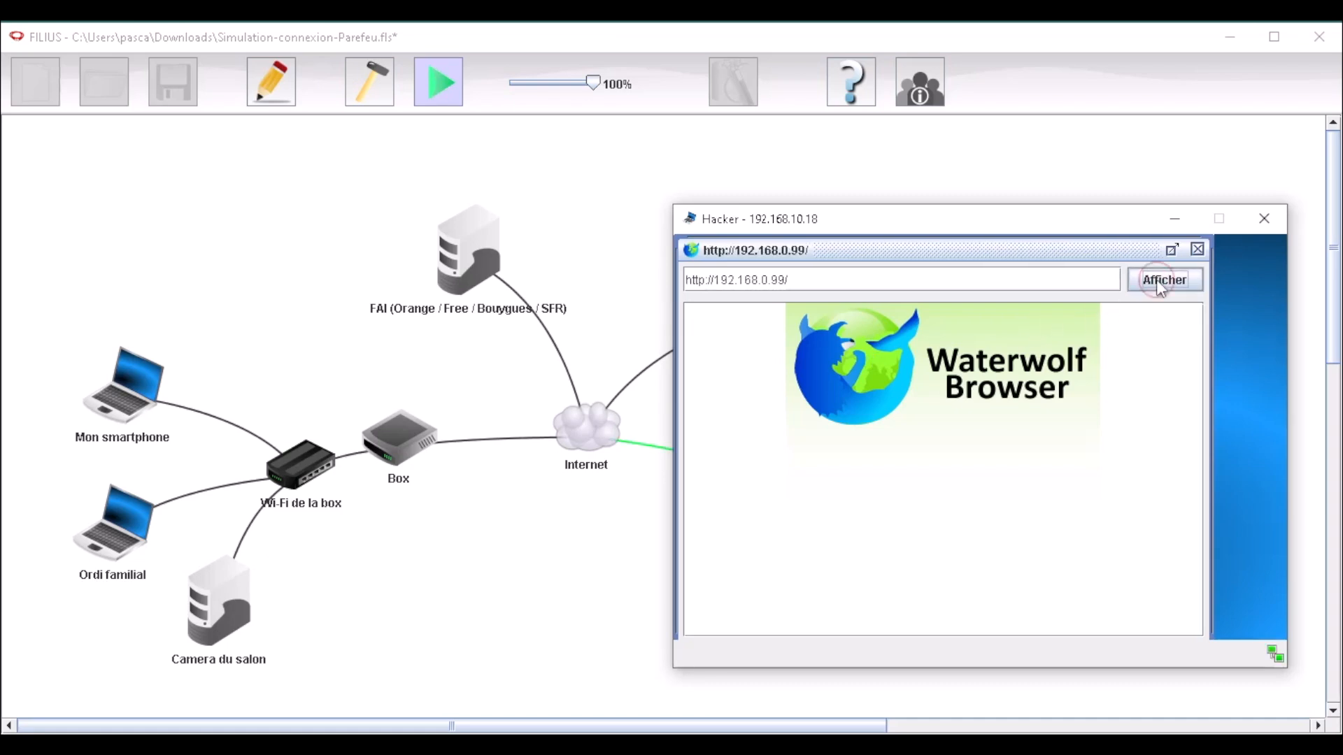
{"action": "mouse_move", "coordinate": [925, 228]}
{"action": "left_mouse_down"}
{"action": "mouse_move", "coordinate": [987, 198]}
{"action": "mouse_move", "coordinate": [1123, 218]}
{"action": "mouse_move", "coordinate": [909, 223]}
{"action": "mouse_move", "coordinate": [946, 239]}
{"action": "left_mouse_up"}
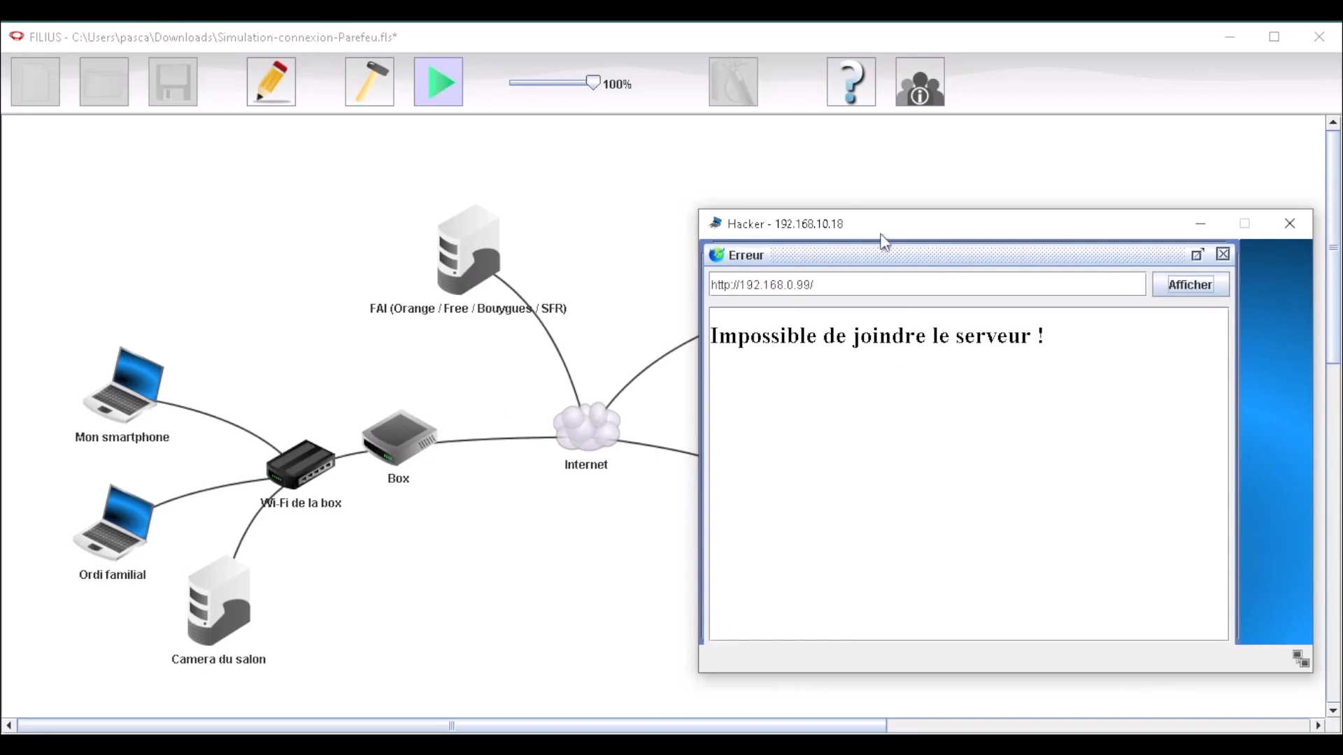
{"action": "left_click_drag", "start_coordinate": [887, 225], "coordinate": [1069, 232]}
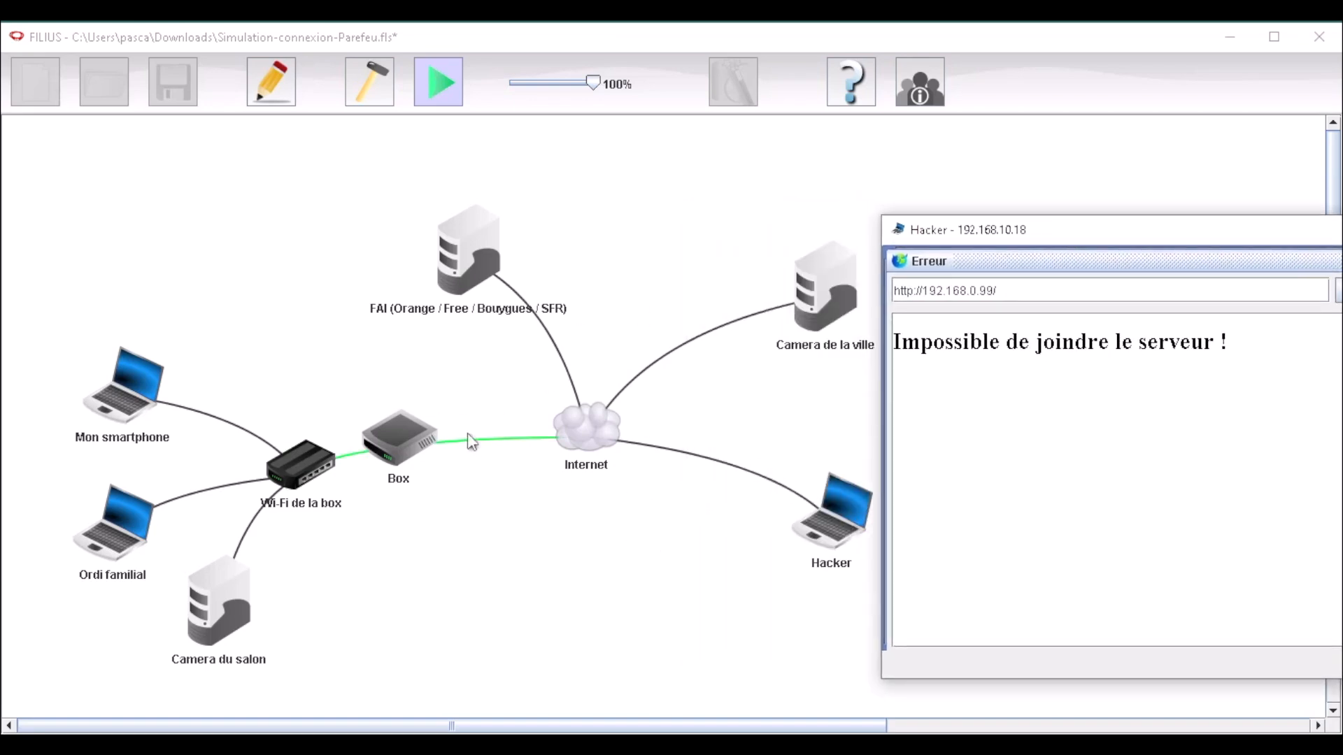